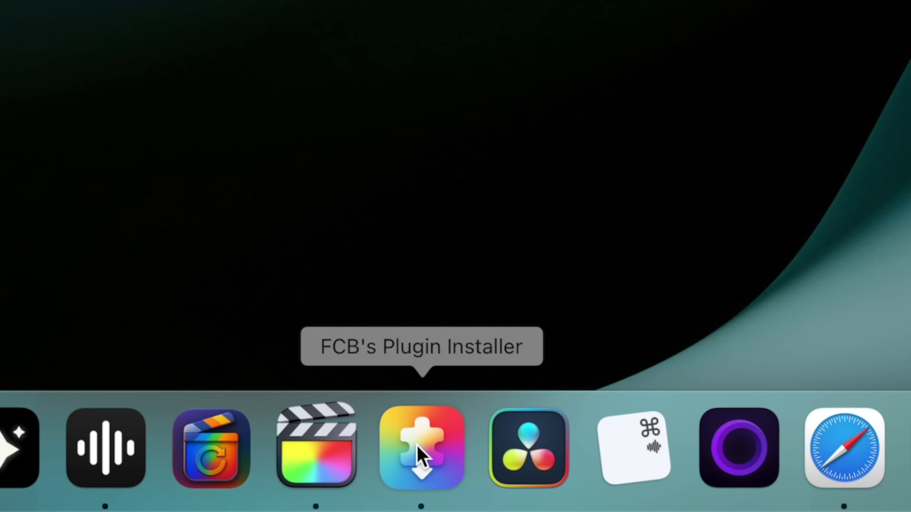
Drag the four desktop plugin ZIPs into FCB's Plugin Installer, listing the Callouts (FREE) templates.
left_click(424, 433)
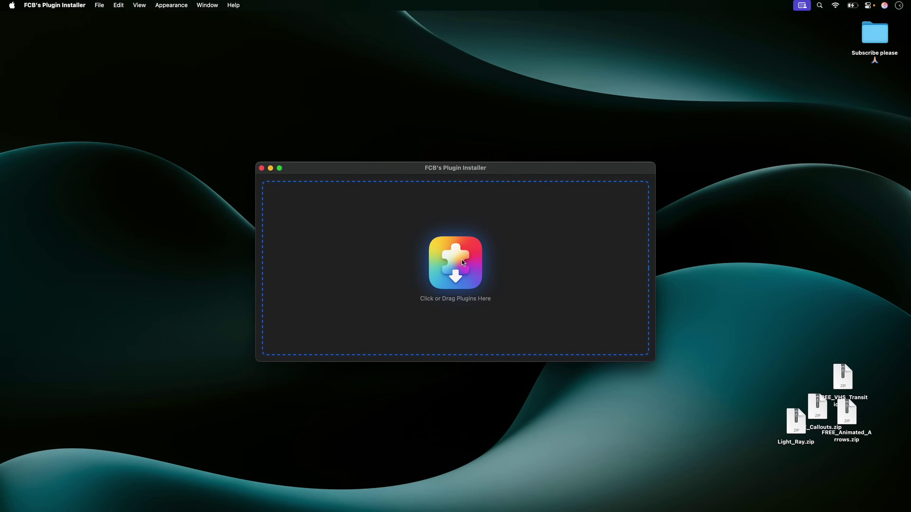
left_click_drag(876, 350, 758, 475)
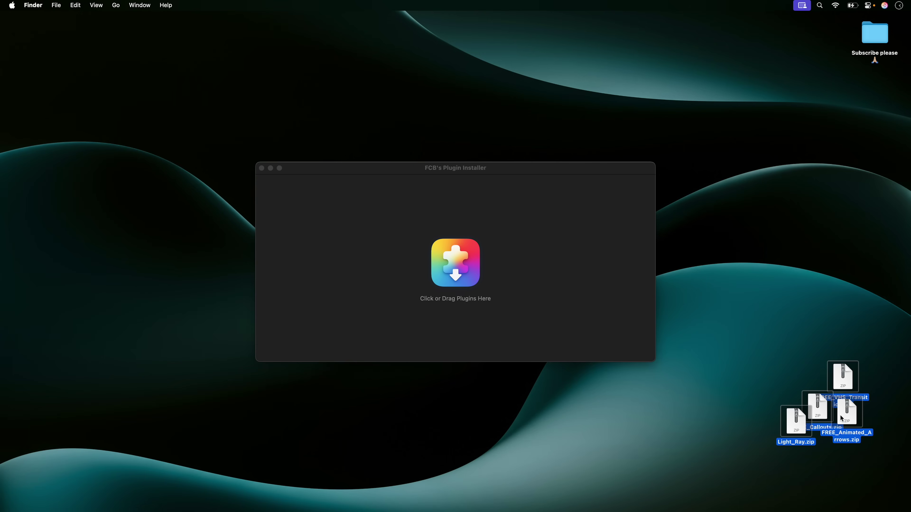
left_click_drag(841, 418, 498, 302)
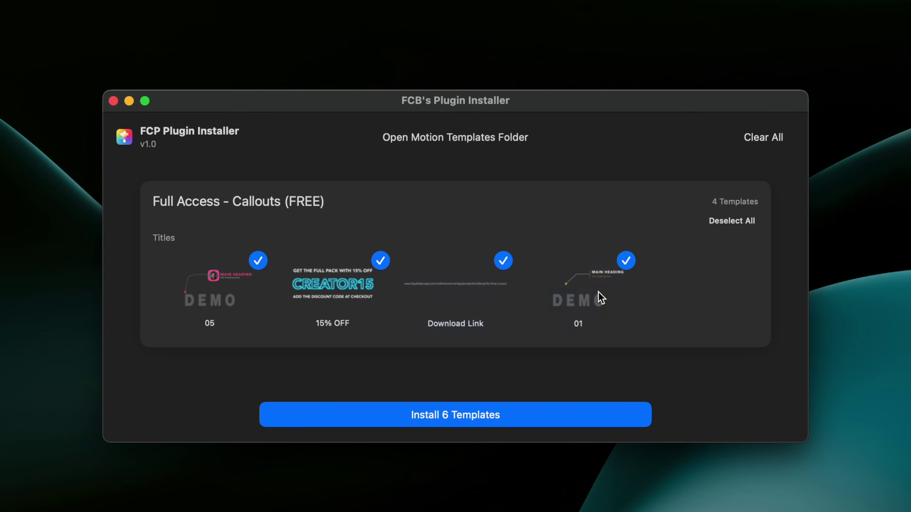
Review the template list and install all 6 templates: 1 generator, 4 titles, 1 transition.
scroll(599, 295, "down", 10)
scroll(601, 298, "down", 5)
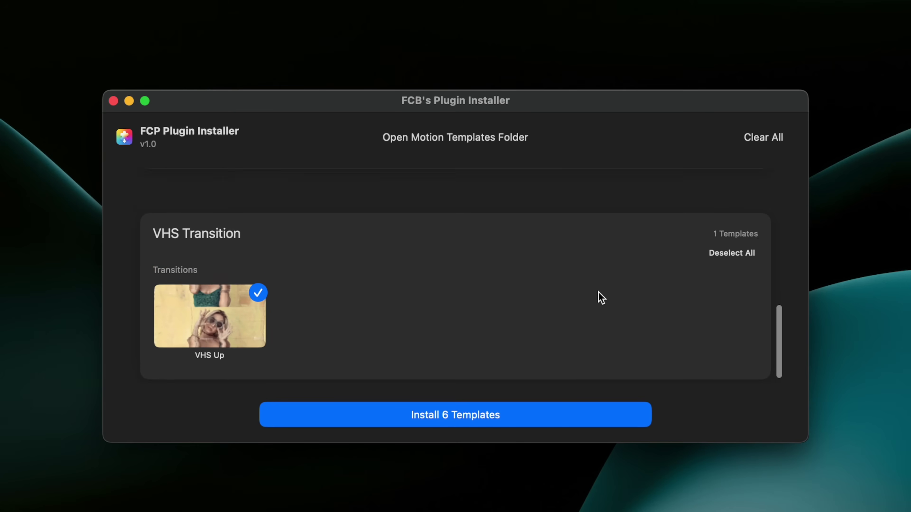
scroll(602, 297, "up", 3)
scroll(598, 292, "up", 5)
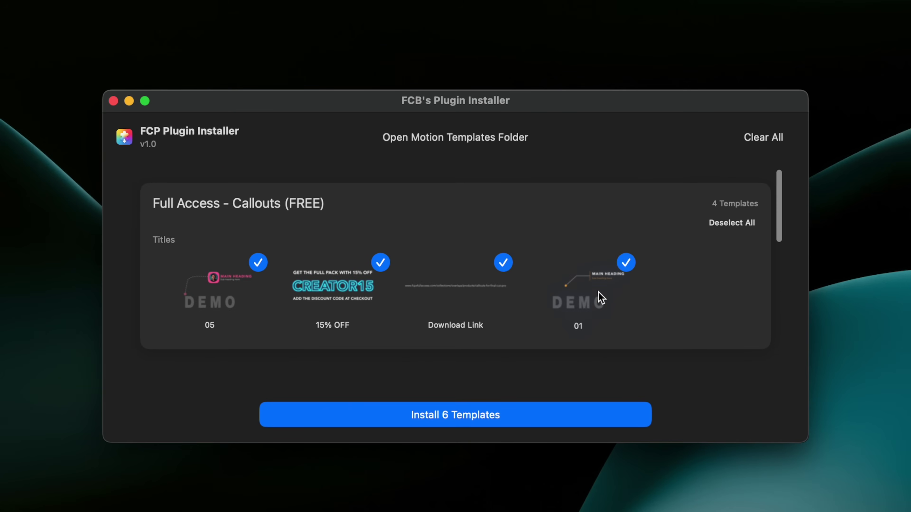
left_click(436, 414)
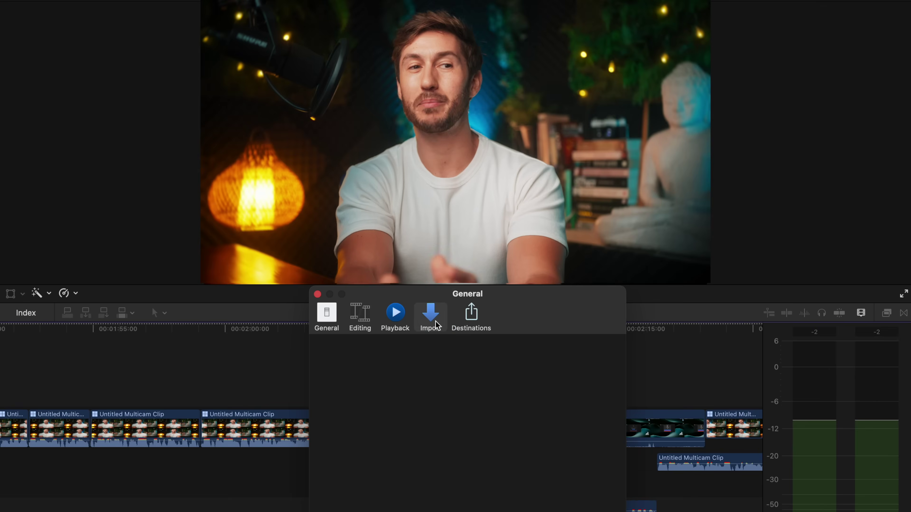
left_click(397, 321)
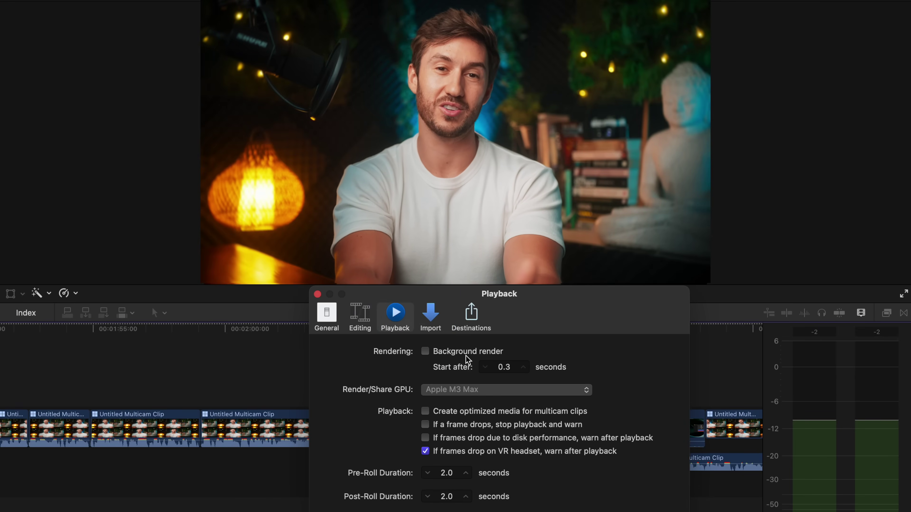
left_click(326, 316)
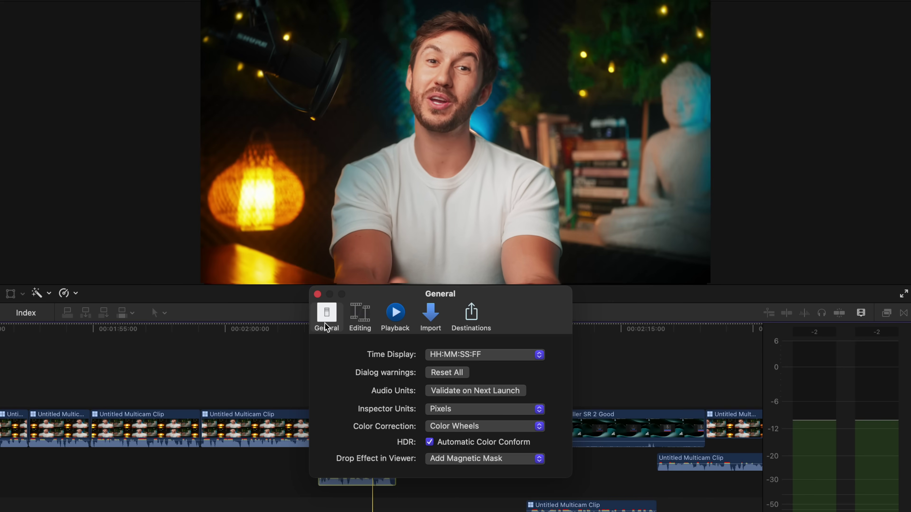
left_click(483, 428)
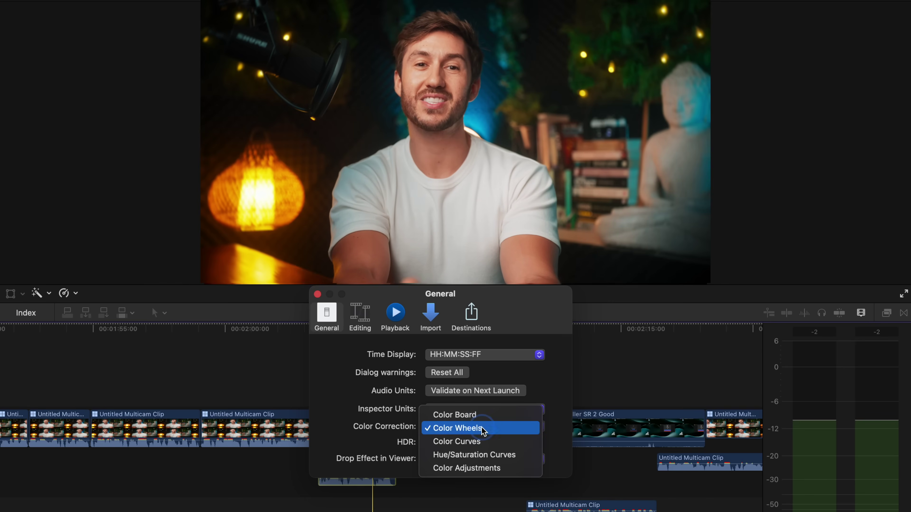
left_click(504, 430)
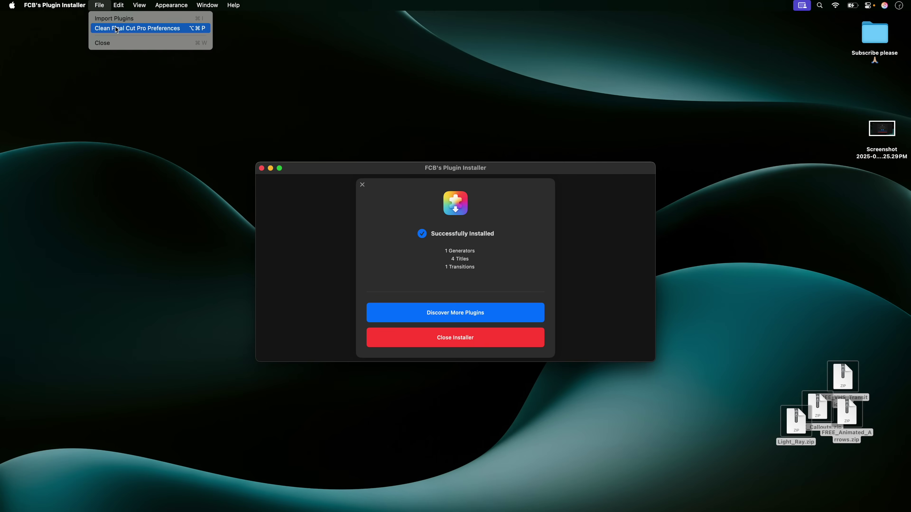
Clean Final Cut Pro Preferences with Restore User Preferences After Clean kept on.
left_click(117, 32)
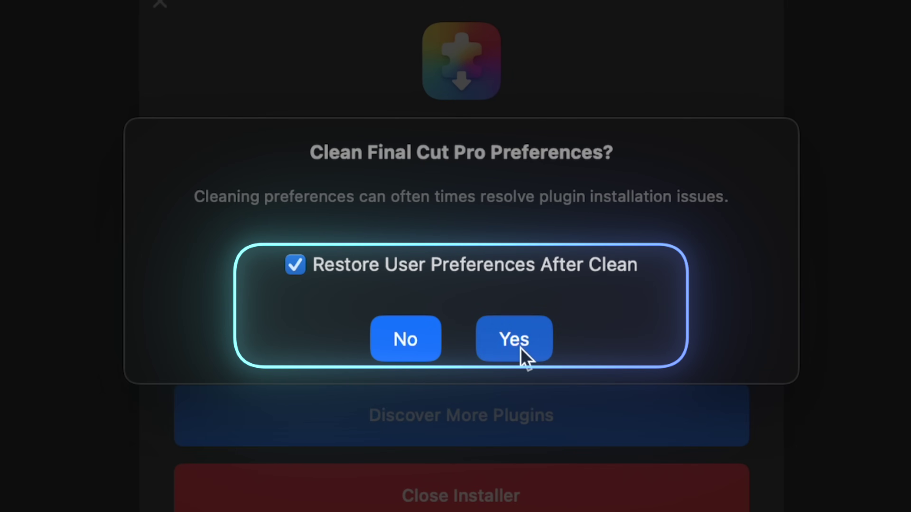
left_click(520, 349)
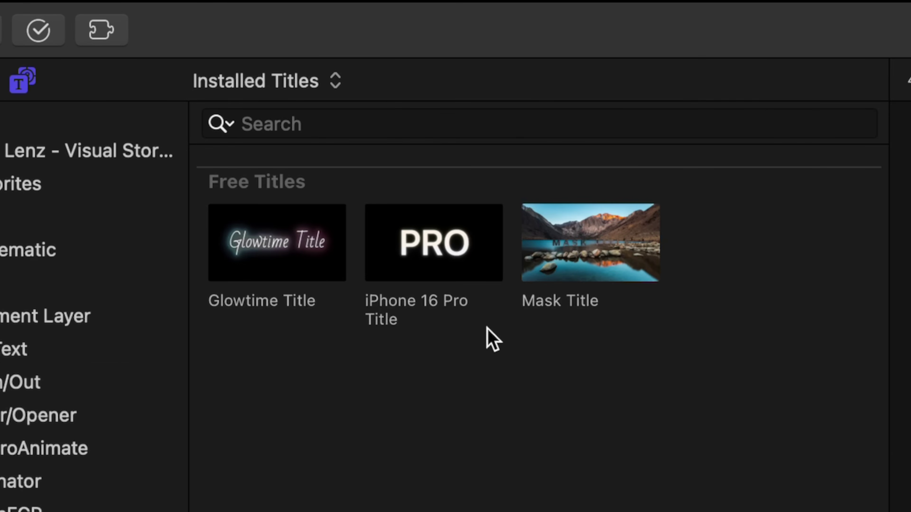
Place the iPhone 16 Pro Title above the dome clip, trim its end, and retitle it 'subscribe'.
left_click_drag(436, 270, 910, 511)
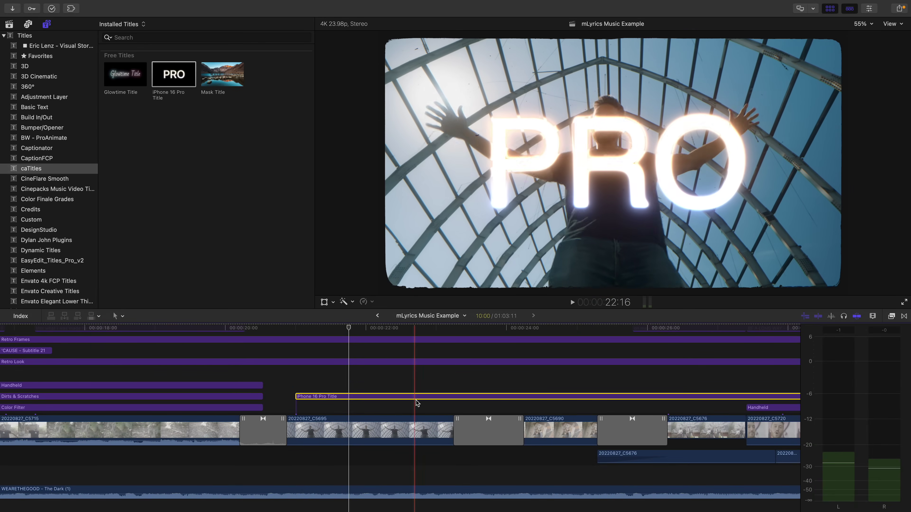
key("alt+]")
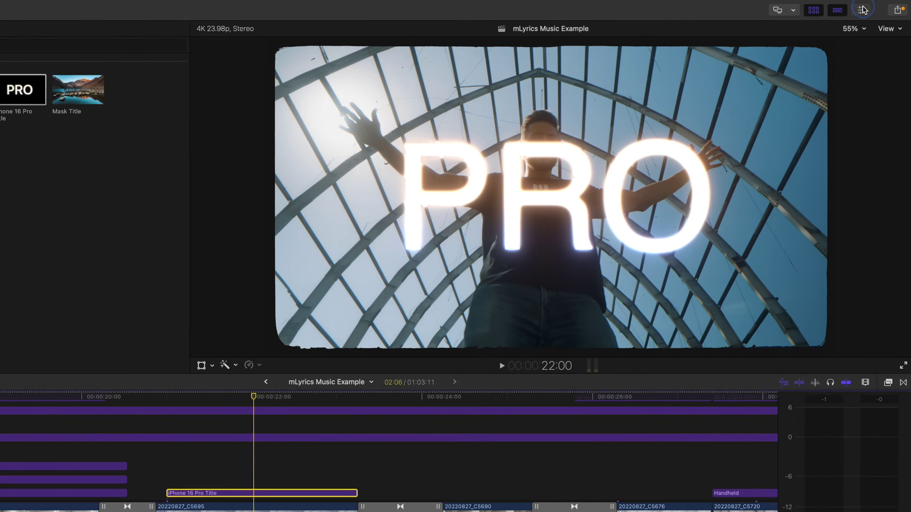
left_click(868, 9)
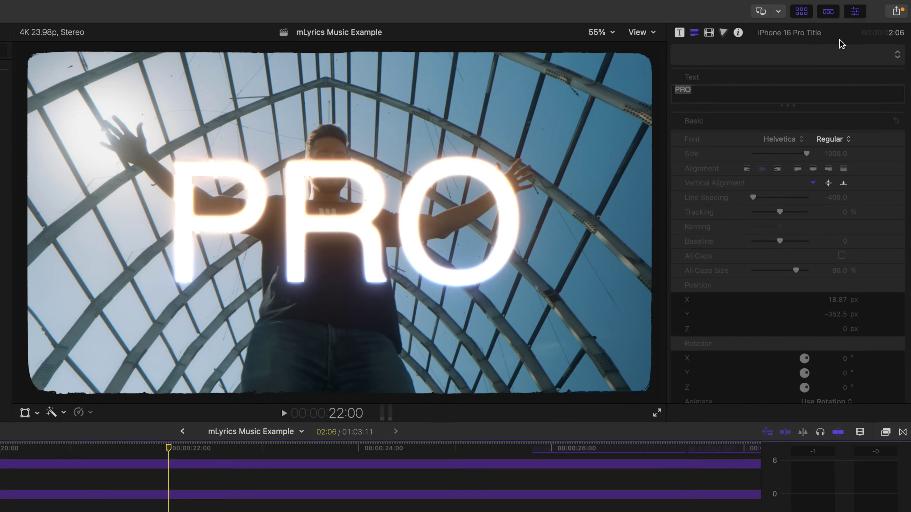
left_click(736, 24)
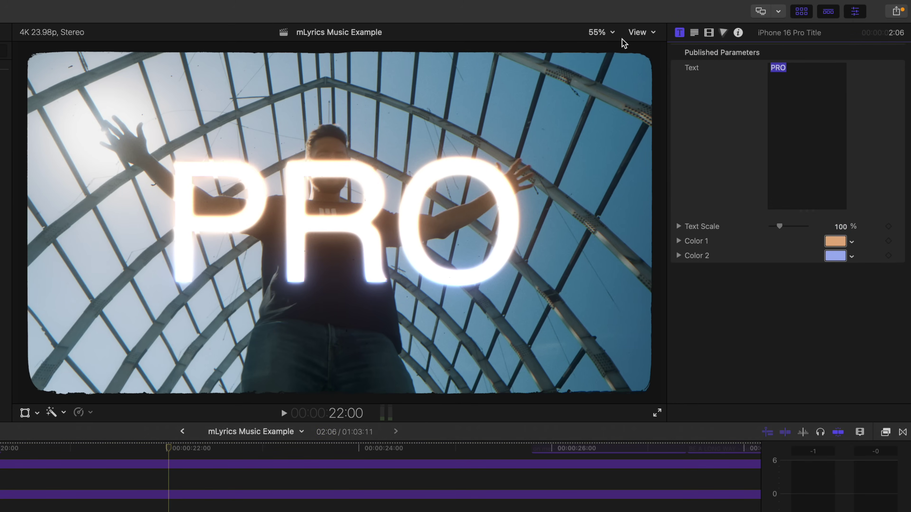
type("subscribe")
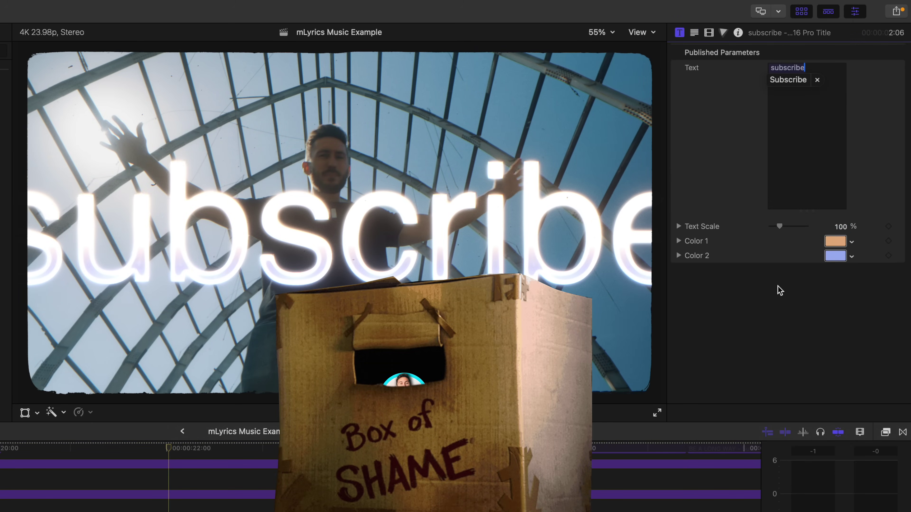
Shrink the subscribe title to about 59% and stack a Magnetic Mask dome-clip copy above it.
left_click_drag(785, 226, 779, 226)
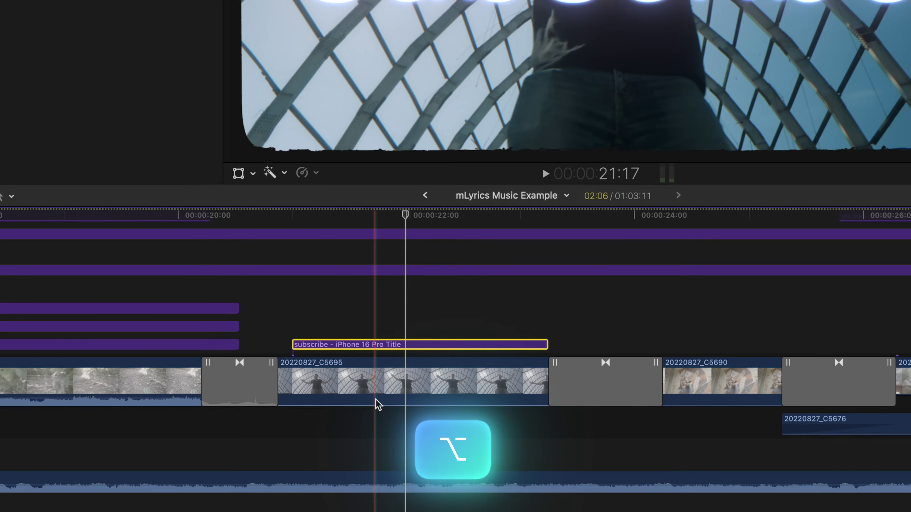
left_click_drag(347, 440, 349, 370)
mouse_move(380, 282)
left_mouse_down()
mouse_move(382, 254)
mouse_move(383, 279)
left_mouse_up()
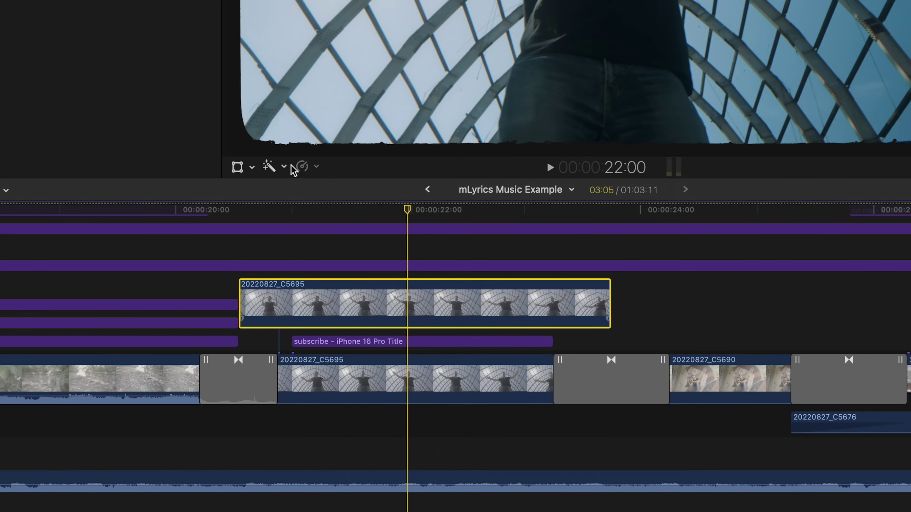
left_click(284, 167)
left_click(324, 267)
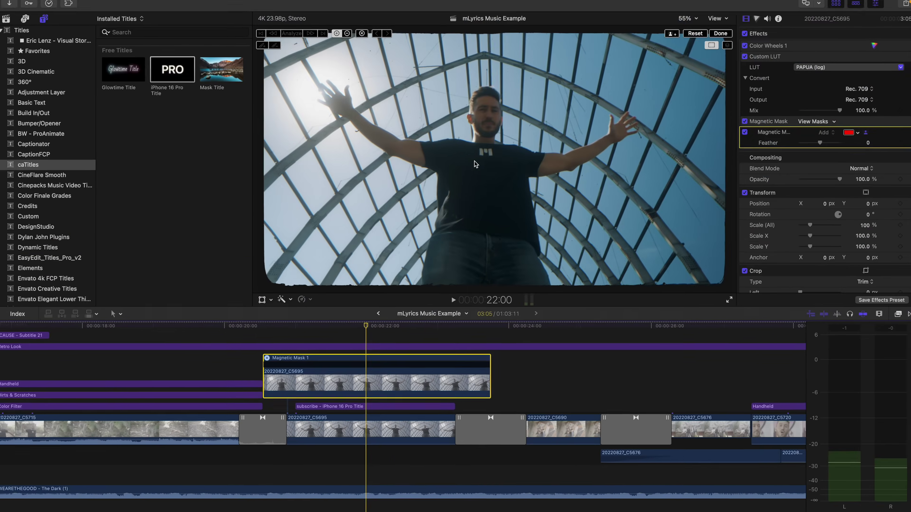
left_click_drag(473, 165, 485, 164)
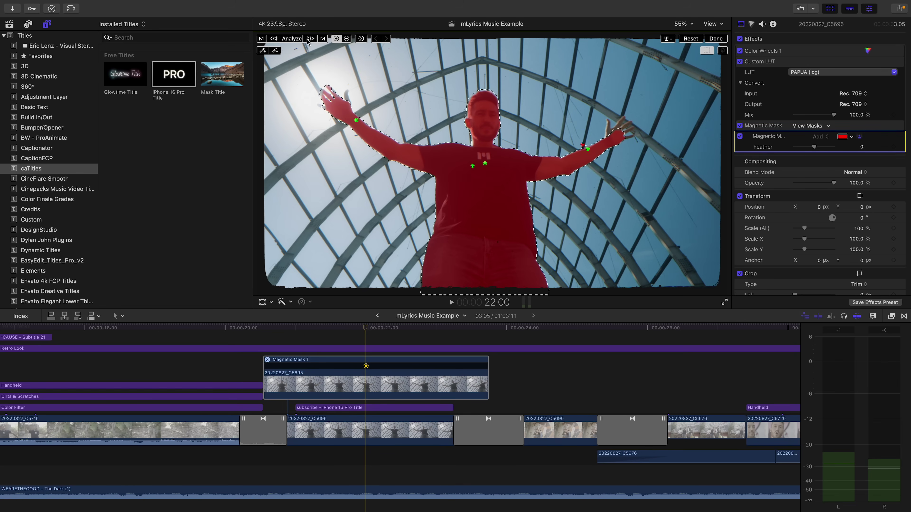
left_click(291, 38)
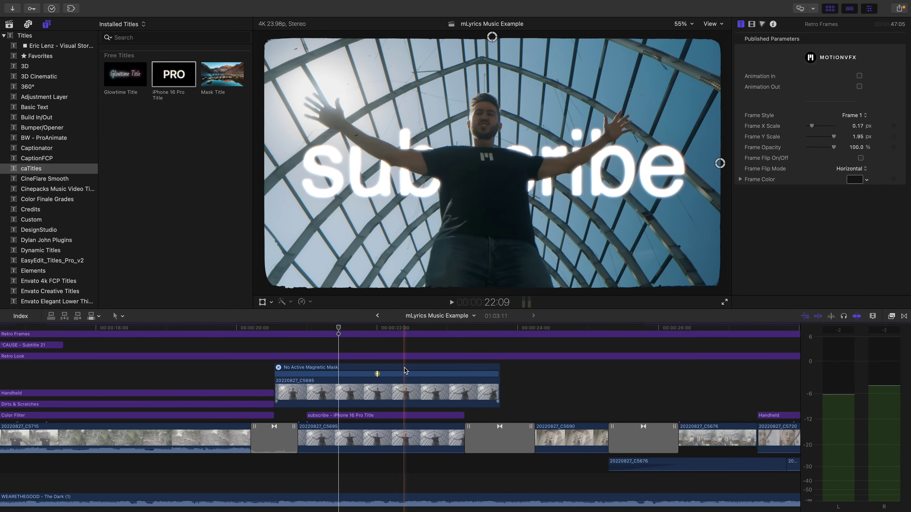
Delete the masked dome clip copy and the subscribe title.
left_click(373, 396)
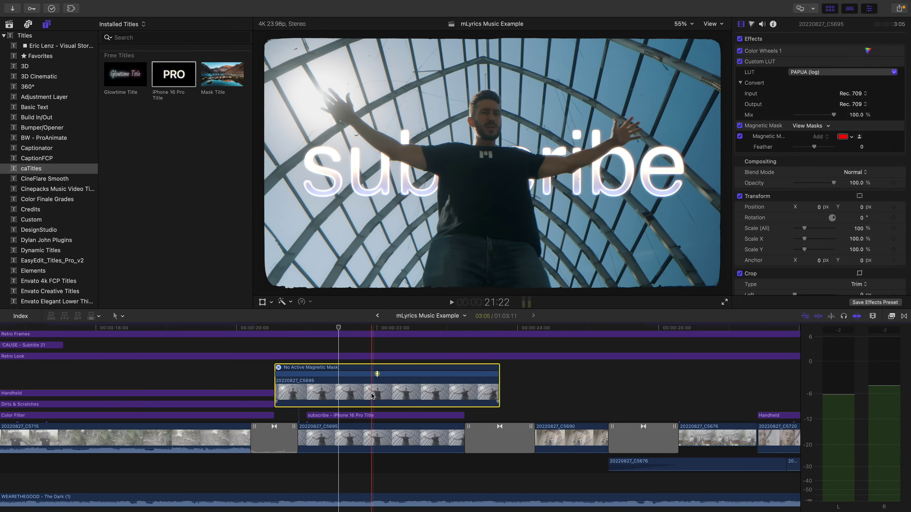
key("Delete")
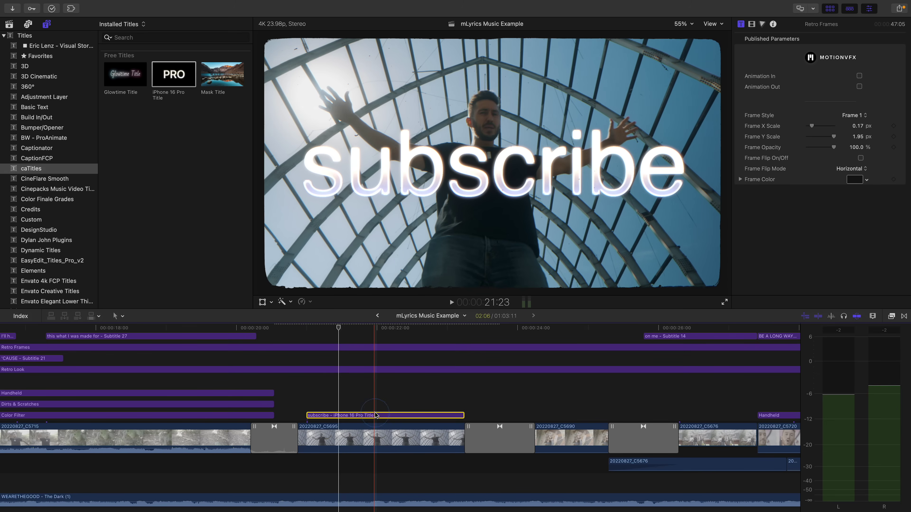
key("Delete")
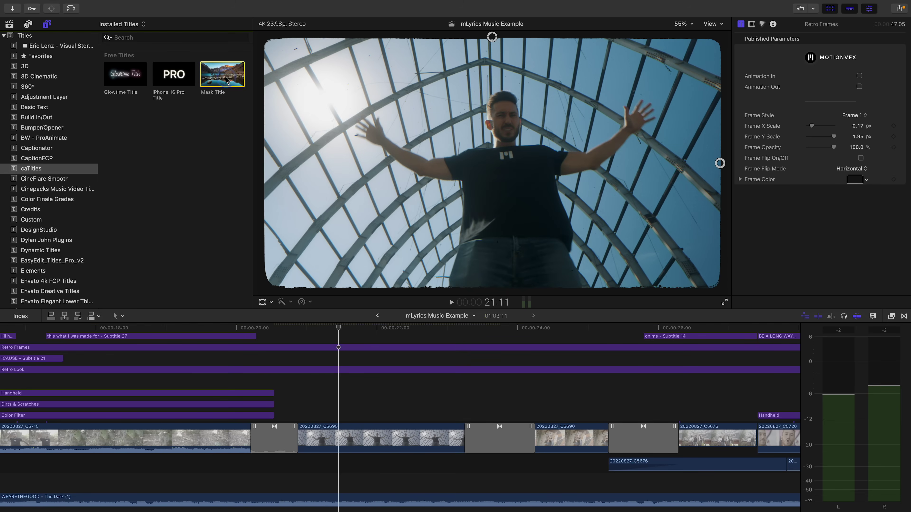
Add the Mask Title and a Glowtime Title trimmed to the skimmer over the dome shot.
left_click_drag(226, 80, 388, 402)
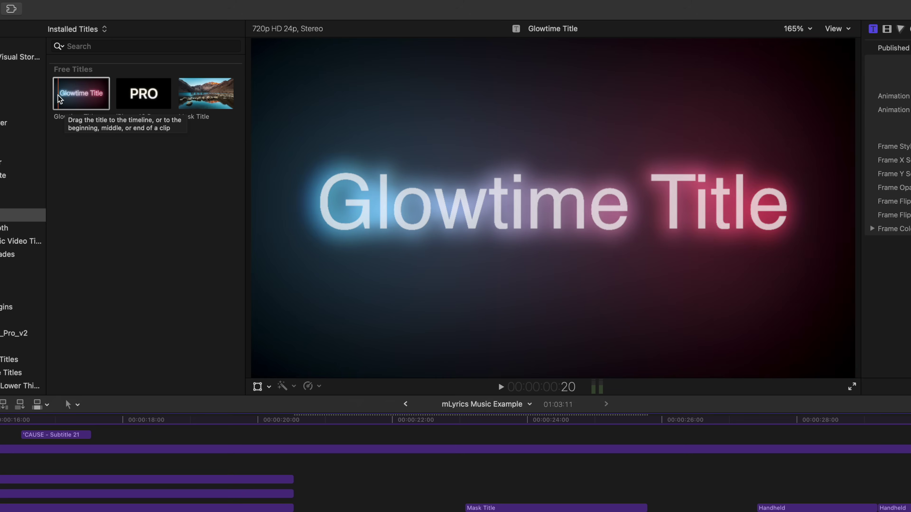
left_click_drag(60, 100, 312, 482)
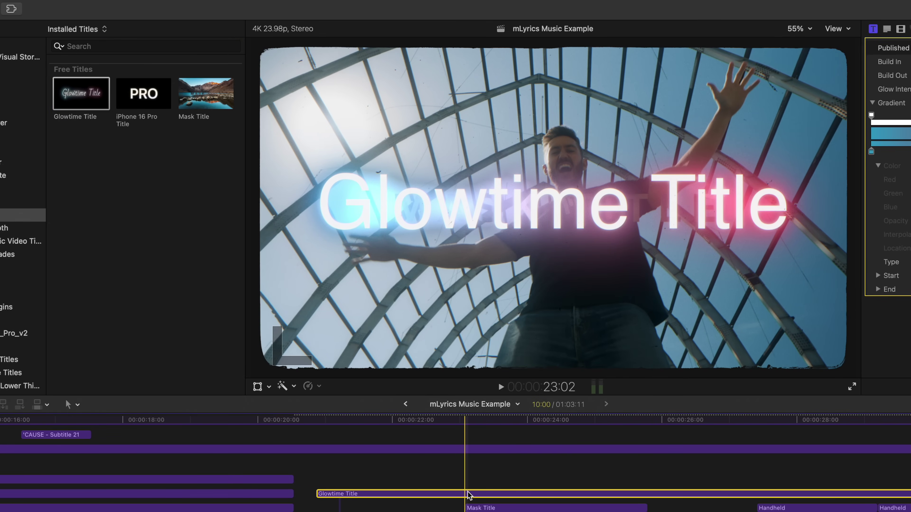
key("alt+]")
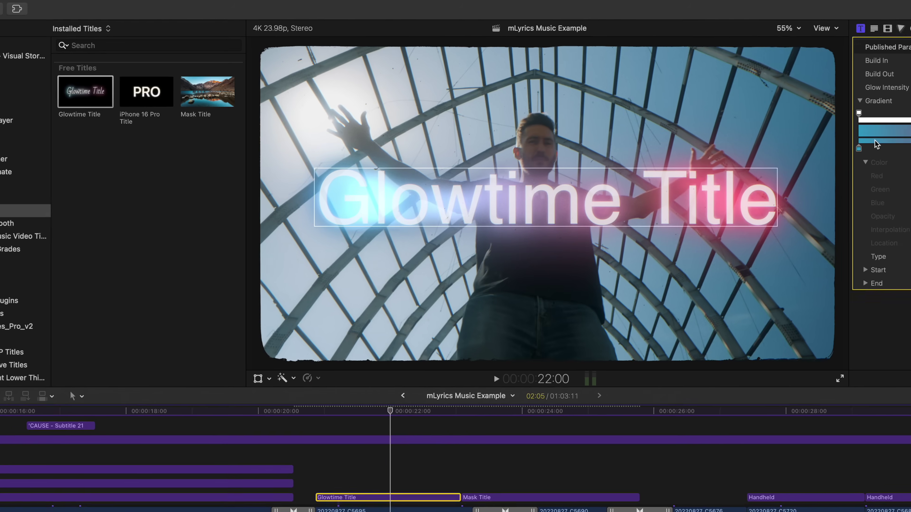
Turn the Glowtime gradient's first colour stop a strong red.
left_click(871, 151)
left_click(855, 130)
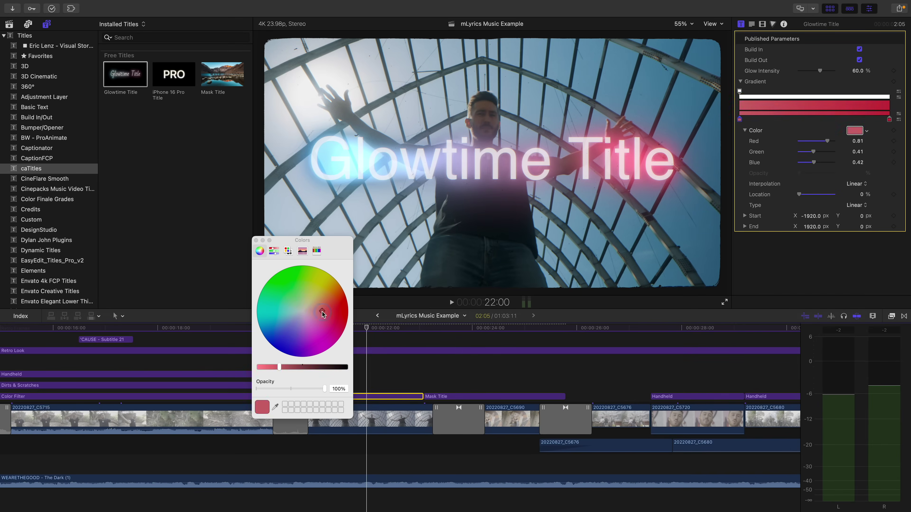
left_click_drag(322, 313, 319, 309)
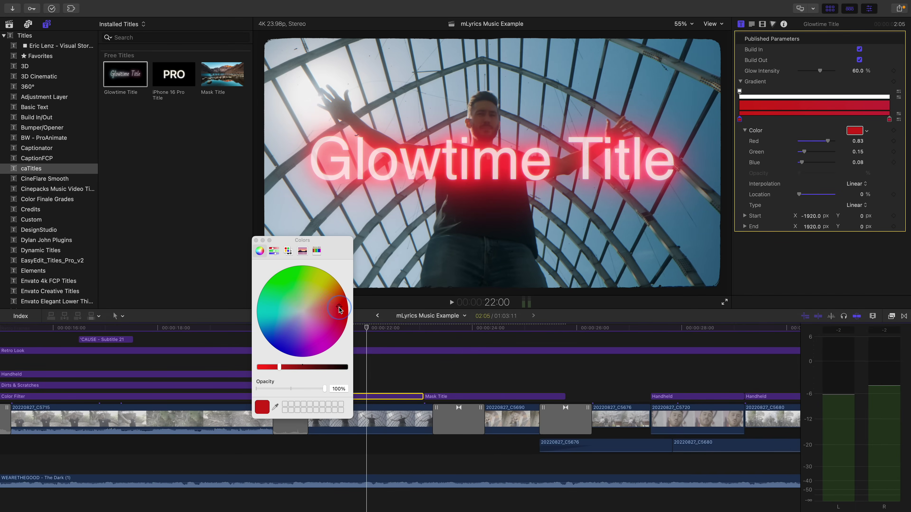
left_click(256, 240)
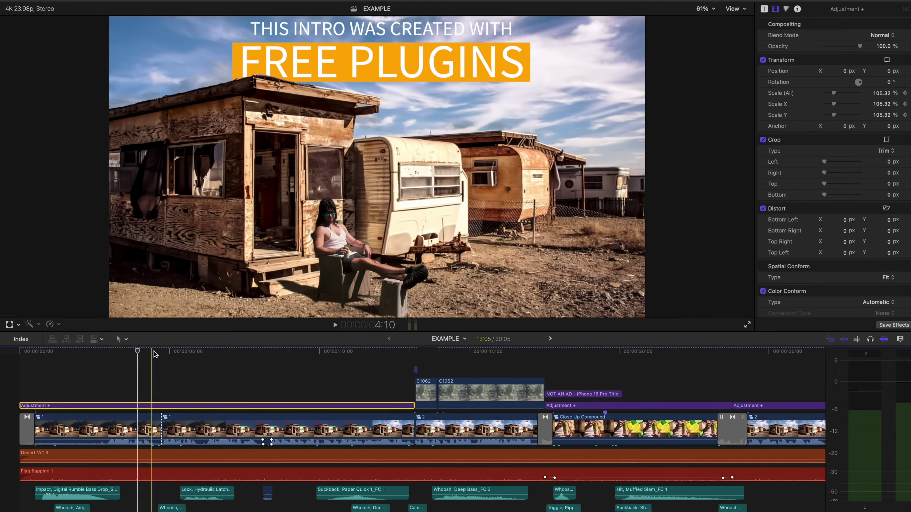
Scale up the footage under the Adjustment + layer and check the zoomed framing at several timecodes.
left_click(154, 353)
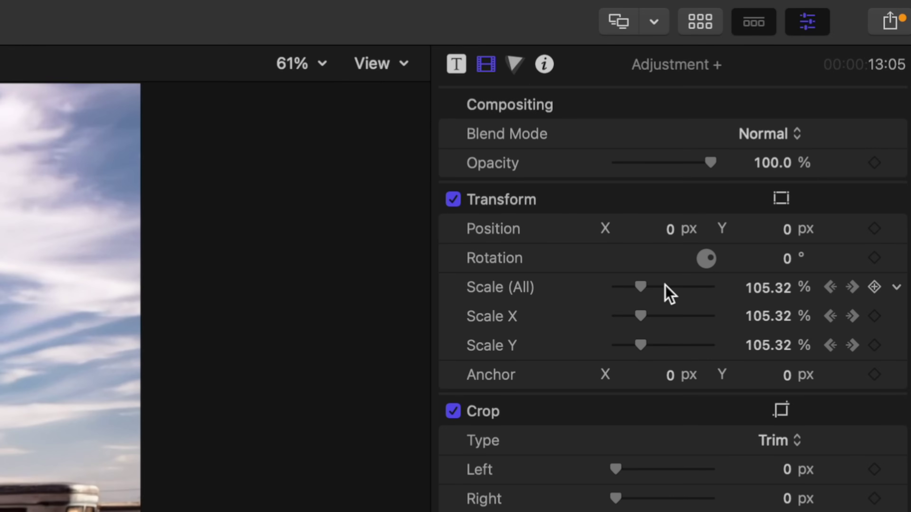
left_click(665, 286)
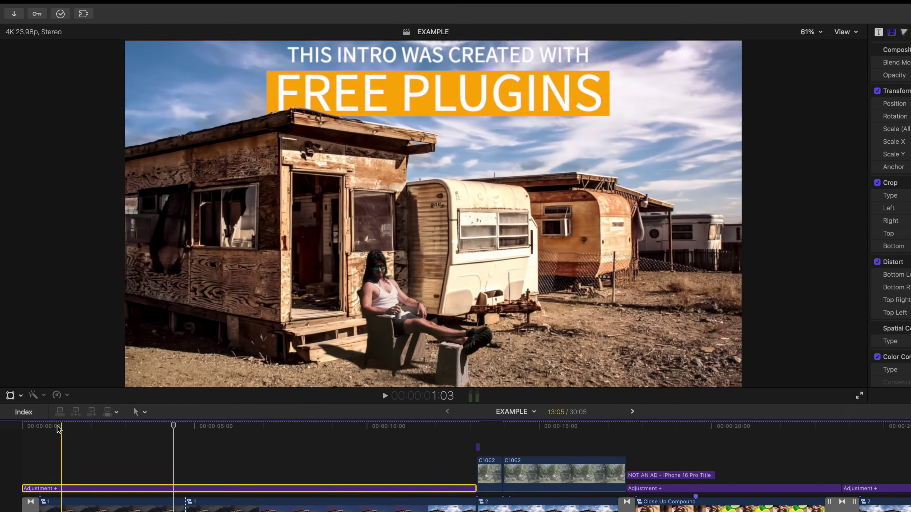
left_click(60, 432)
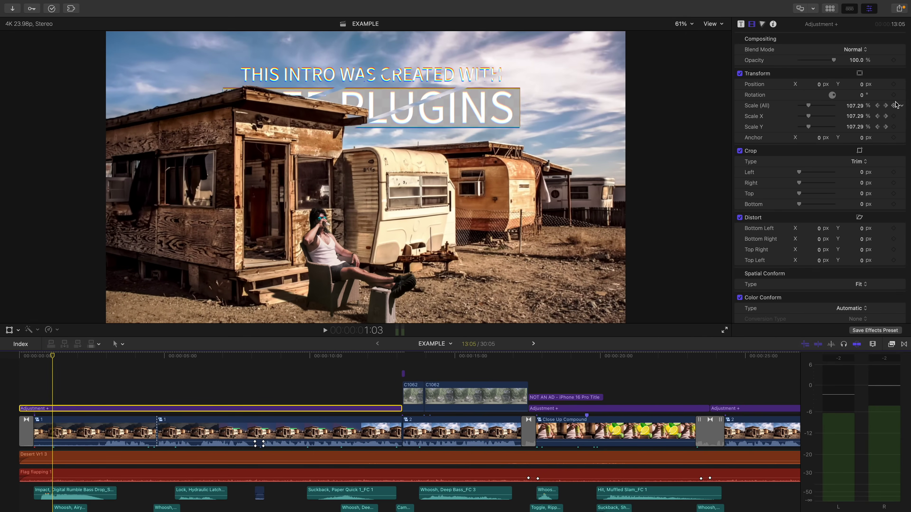
left_click(396, 358)
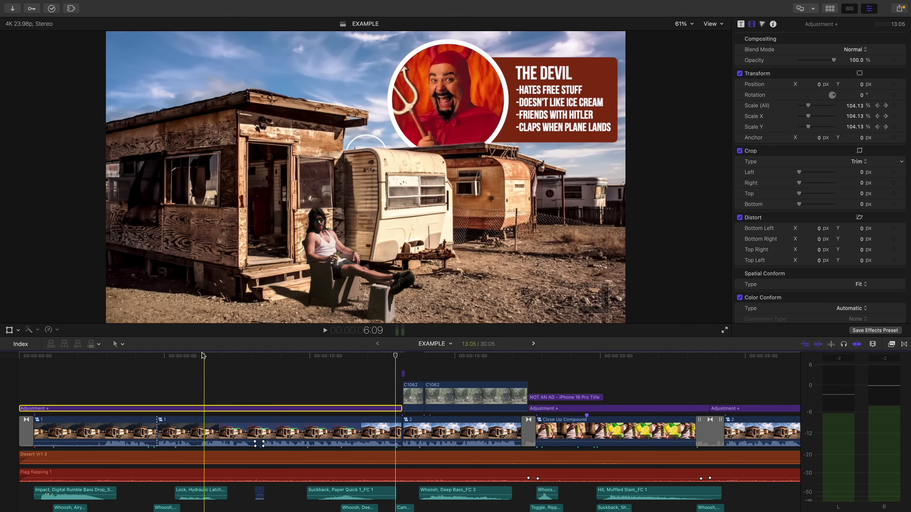
left_click(741, 24)
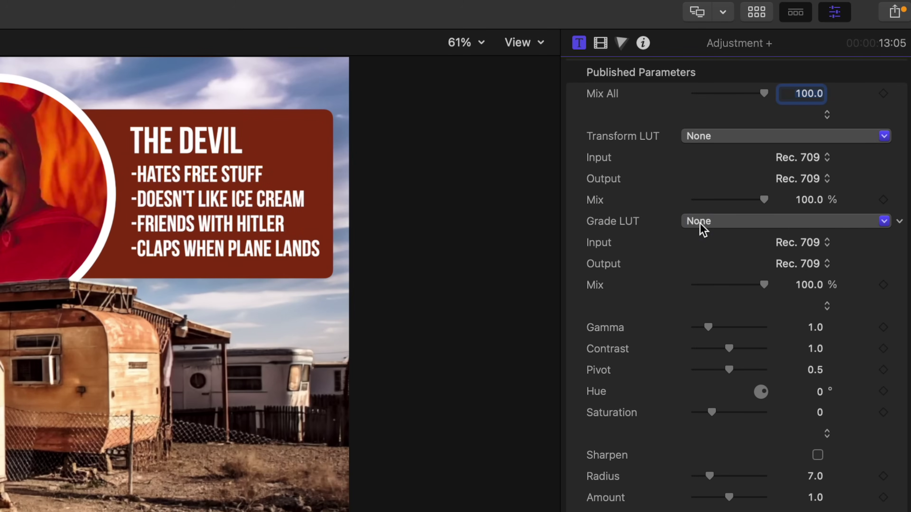
Apply the RENO (standard) Grade LUT on Adjustment + and lower its Mix to about 38%.
left_click(700, 221)
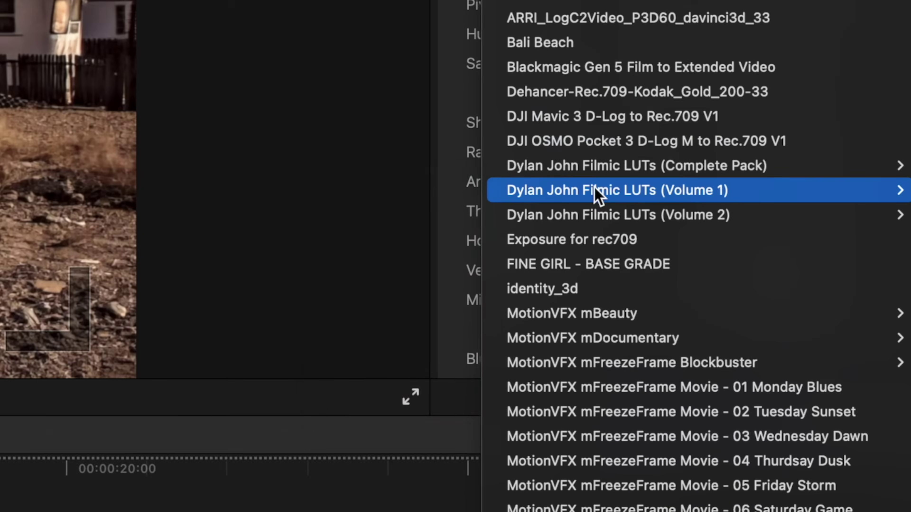
mouse_move(598, 196)
left_click(372, 362)
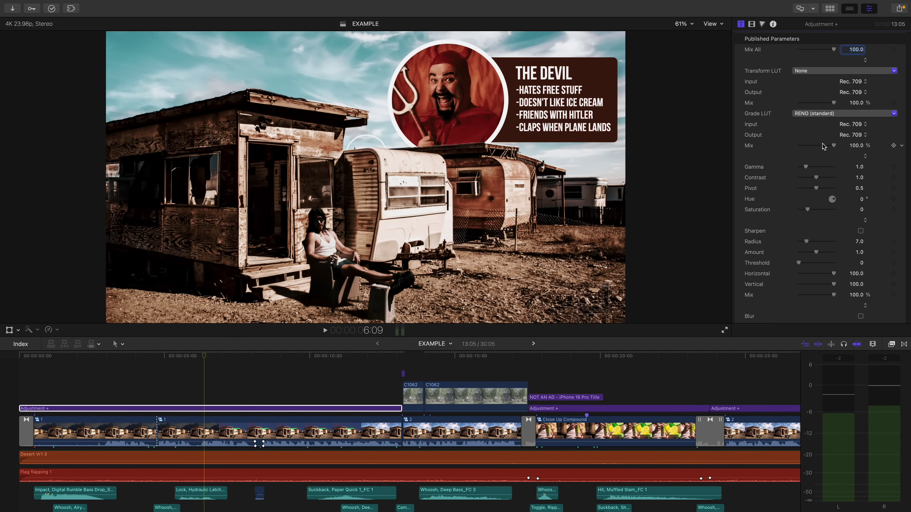
left_click_drag(824, 147, 800, 170)
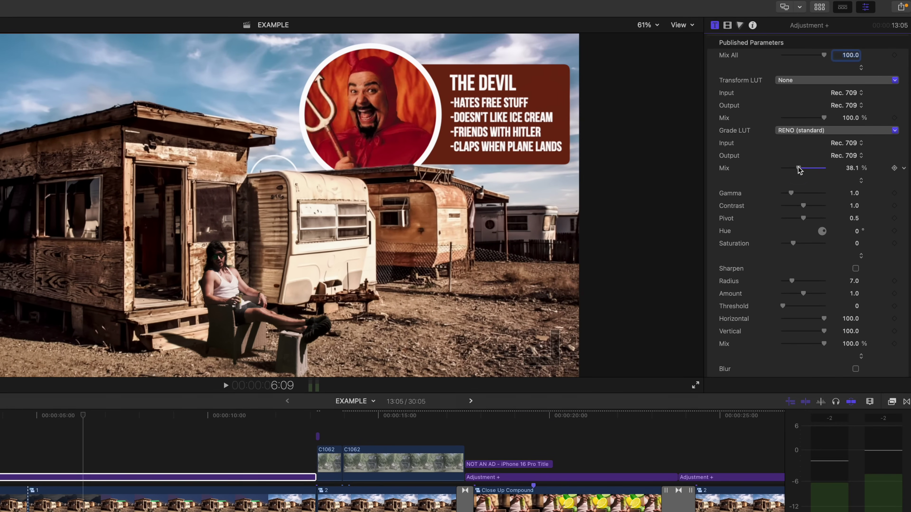
Boost saturation and lower the sharpening Threshold to 0.42 with Radius 12.0.
left_click_drag(801, 242, 806, 243)
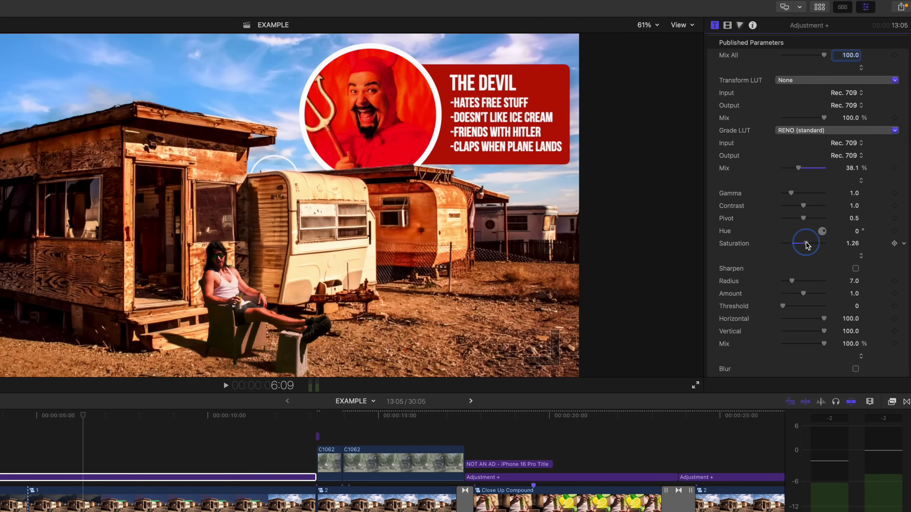
scroll(807, 239, "down", 4)
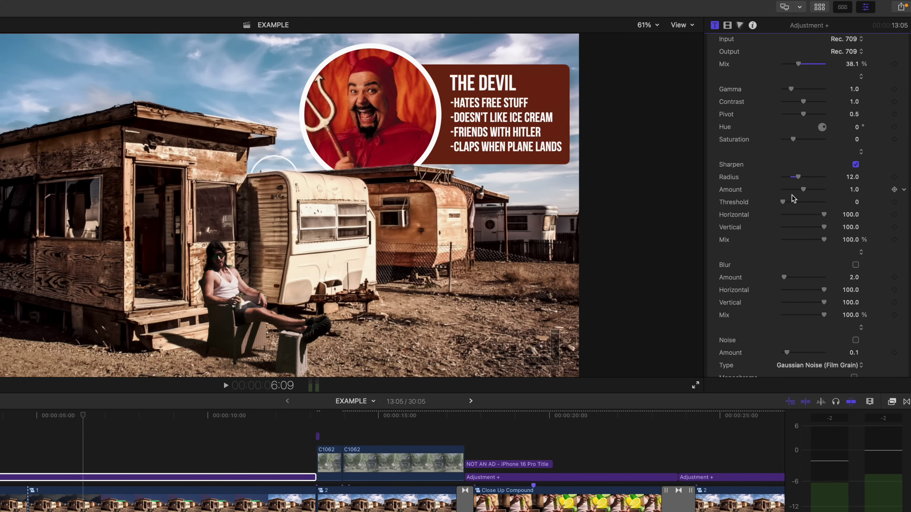
mouse_move(824, 204)
left_mouse_down()
mouse_move(778, 203)
mouse_move(807, 208)
left_mouse_up()
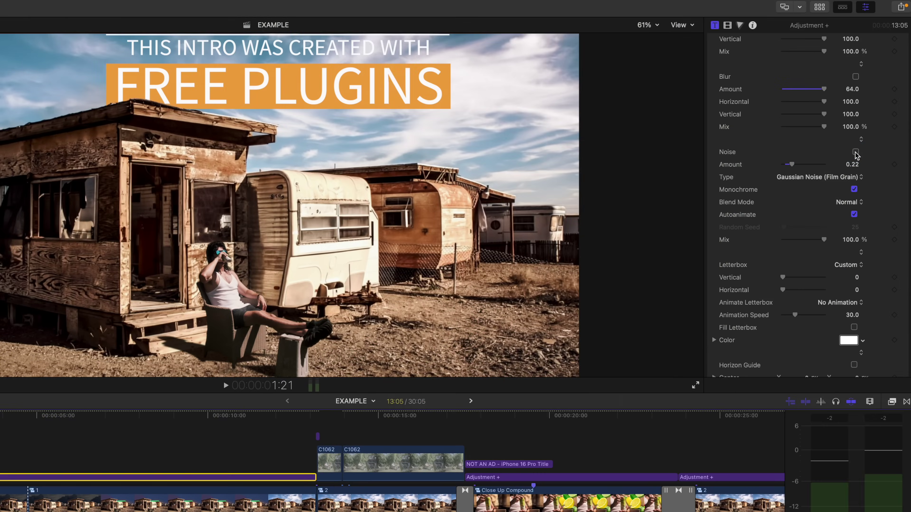
Try the Noise film grain on the Adjustment + layer, then switch it off again.
left_click(856, 152)
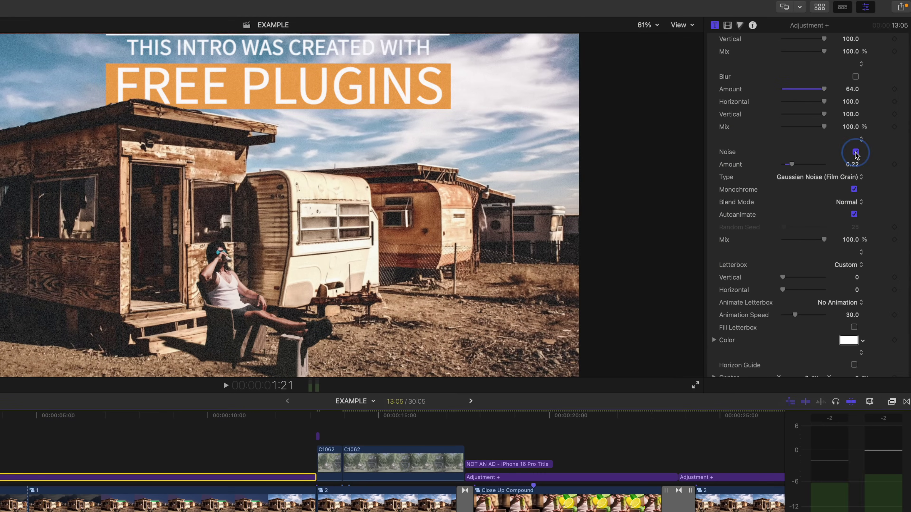
left_click(856, 152)
scroll(855, 227, "down", 3)
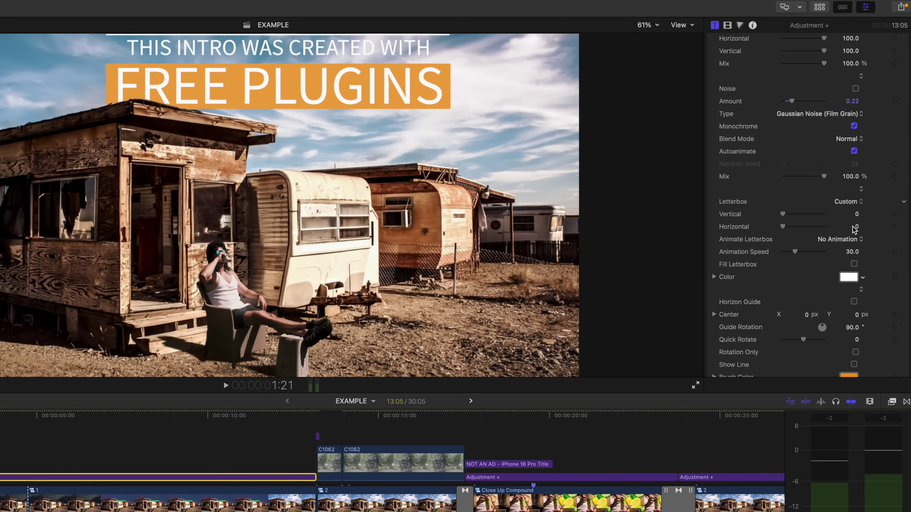
scroll(855, 230, "down", 3)
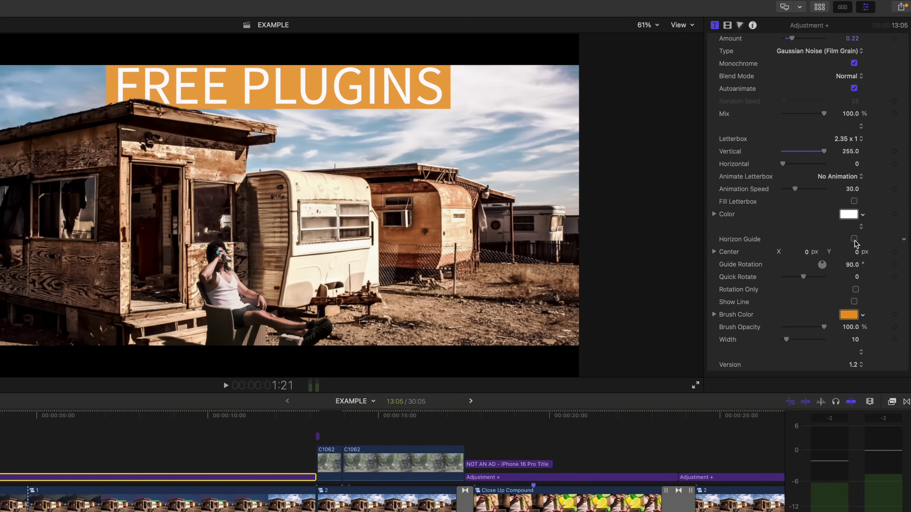
Enable the Horizon Guide and centre it over the rusty trailer.
left_click(854, 239)
left_click_drag(271, 208, 185, 195)
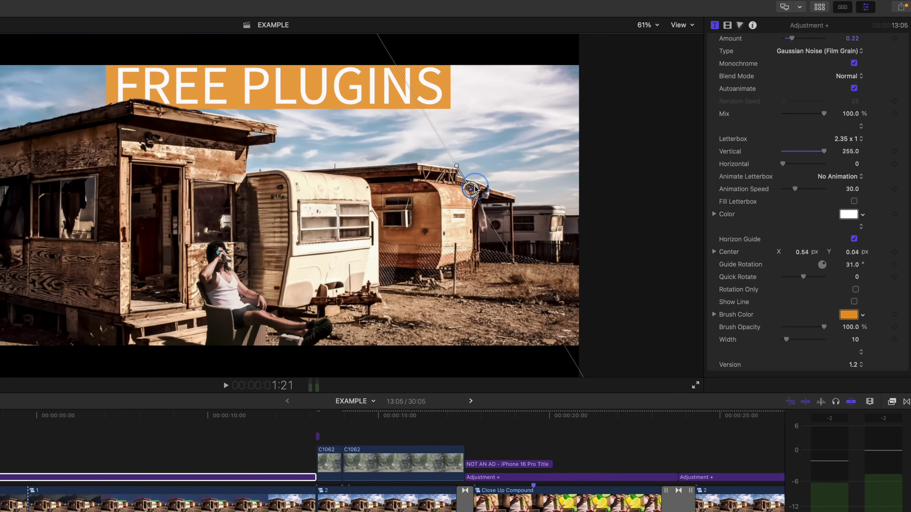
left_click_drag(471, 194, 464, 193)
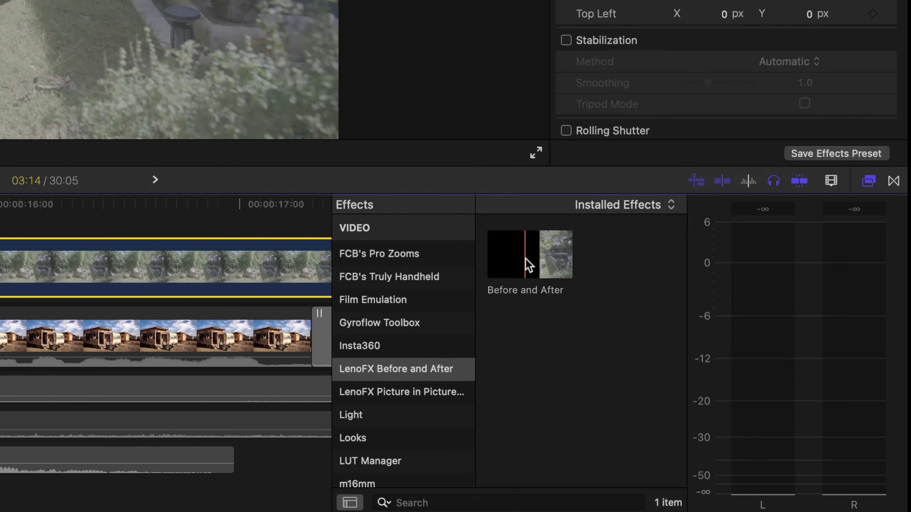
Apply LenoFX Before and After to clip C1062 with a 4-second wipe and preview it.
left_click_drag(529, 265, 293, 402)
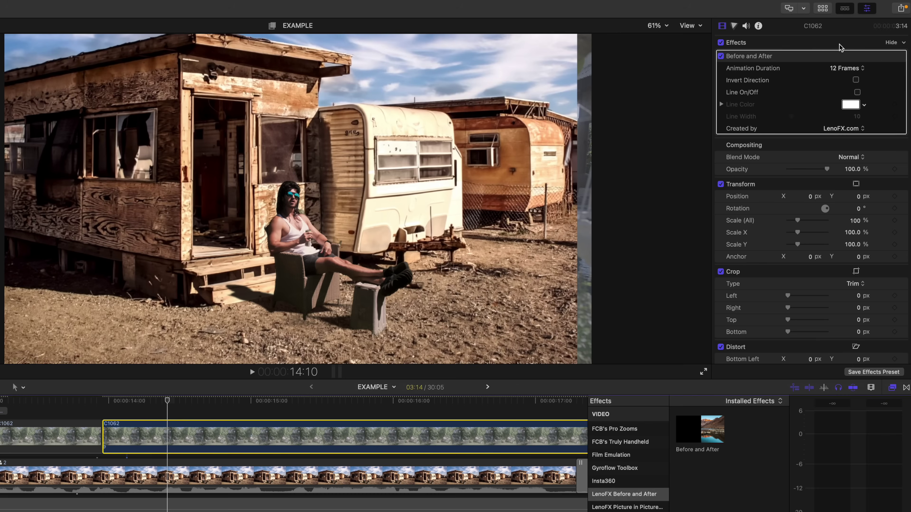
left_click(841, 114)
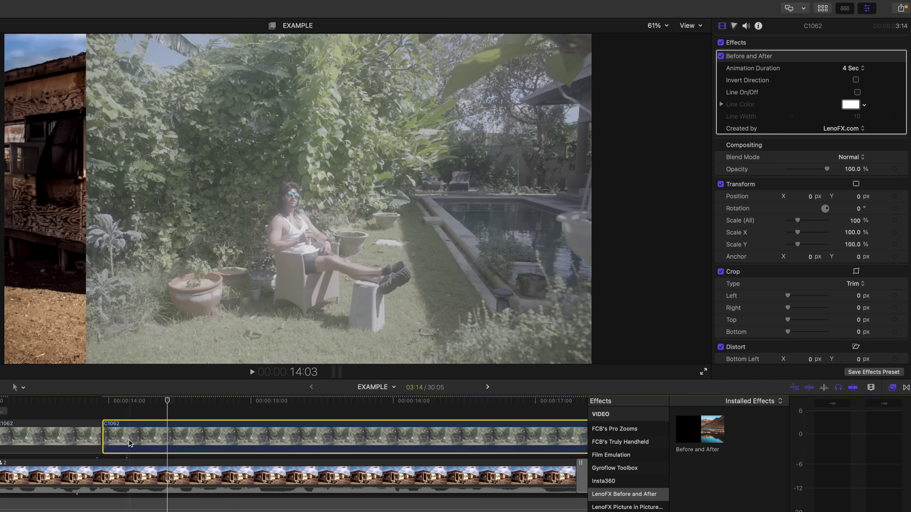
key("space")
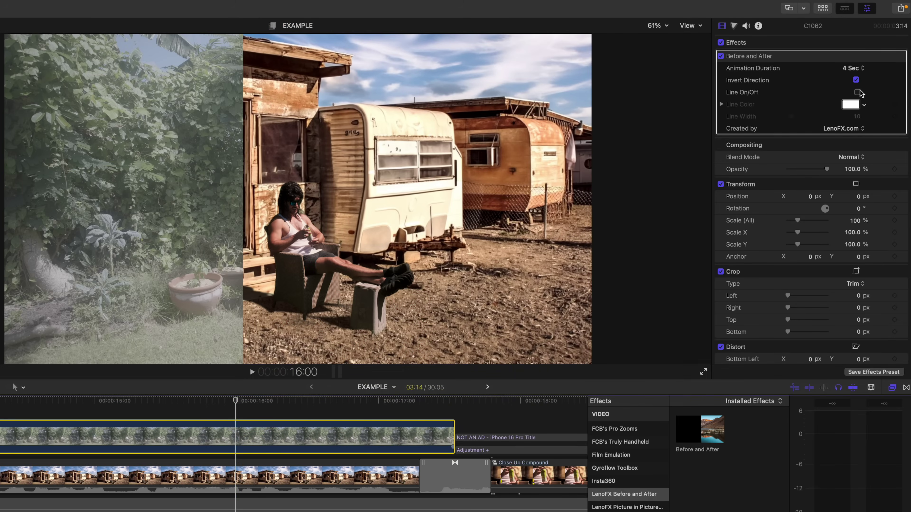
Keep the wipe line cyan, thin it to Line Width 17, and replay the wipe.
left_click(864, 107)
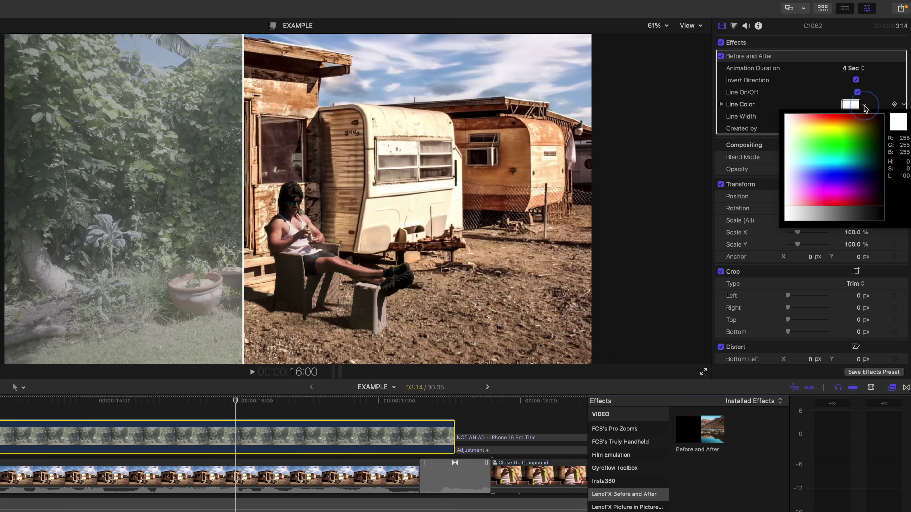
left_click(832, 163)
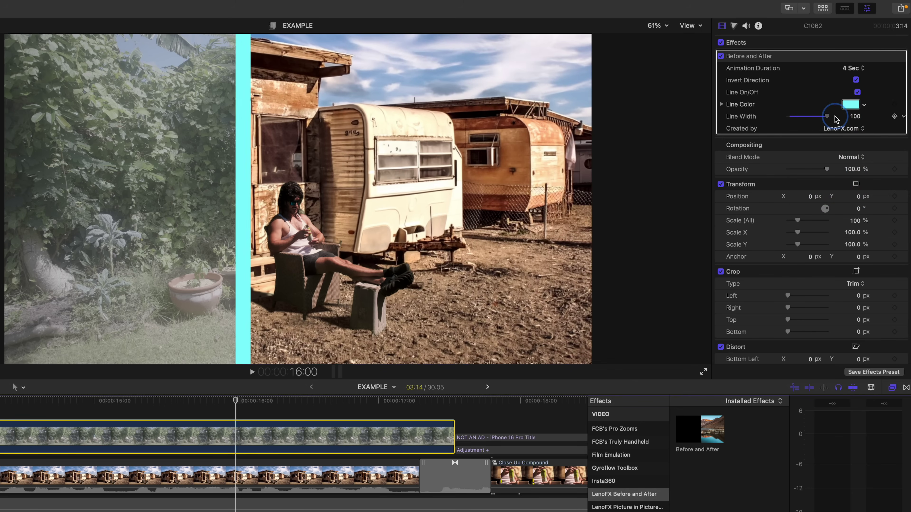
left_click_drag(836, 119, 785, 124)
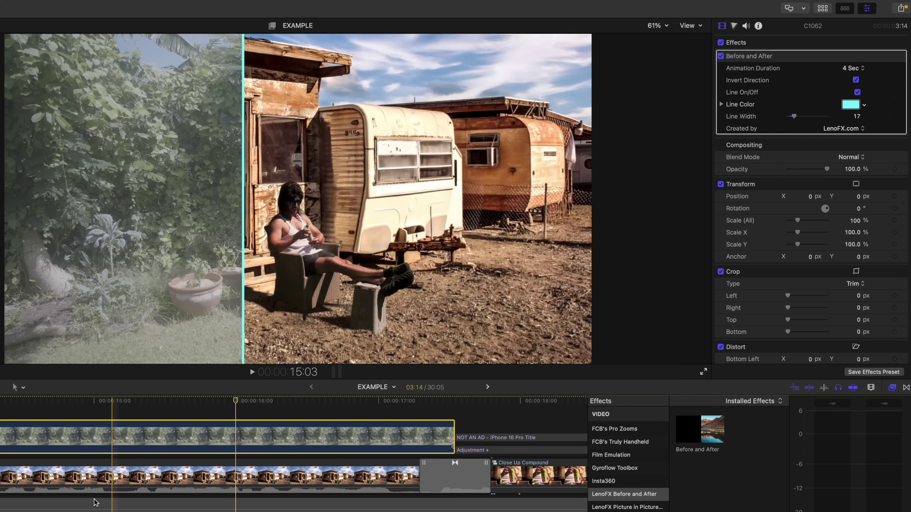
key("/")
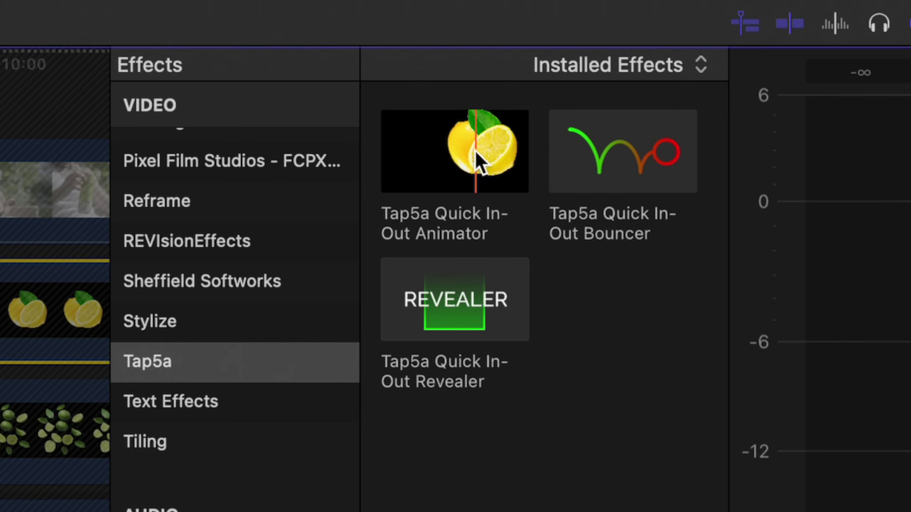
Apply Tap5a Quick In-Out Animator to the lemon image and preview a zoom-in entrance.
left_click_drag(484, 165, 326, 356)
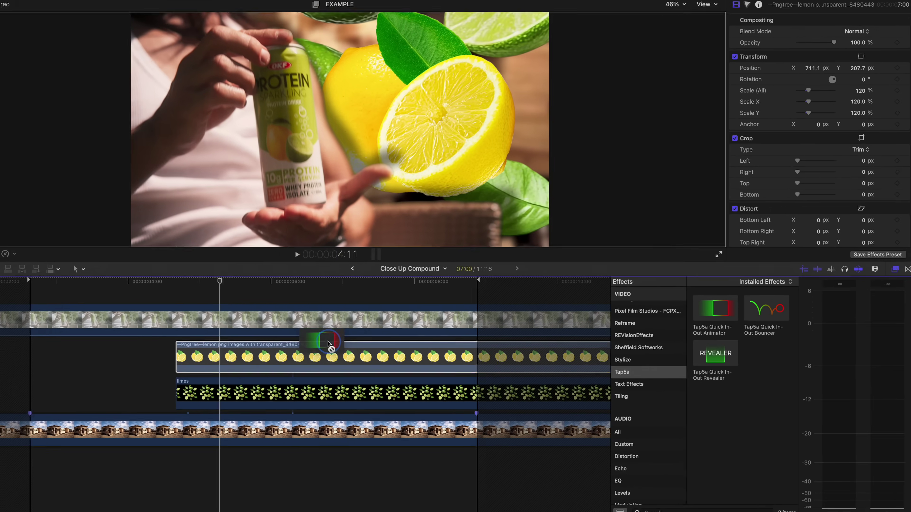
left_click(311, 286)
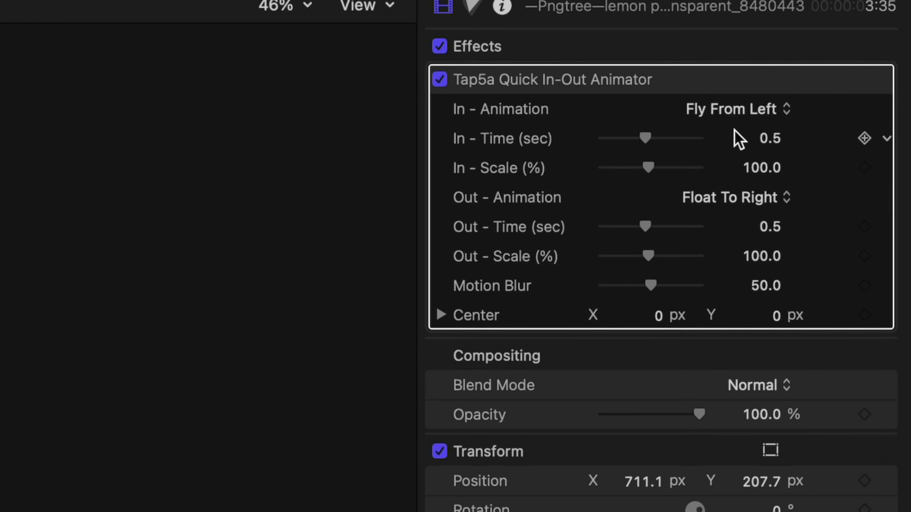
left_click(747, 112)
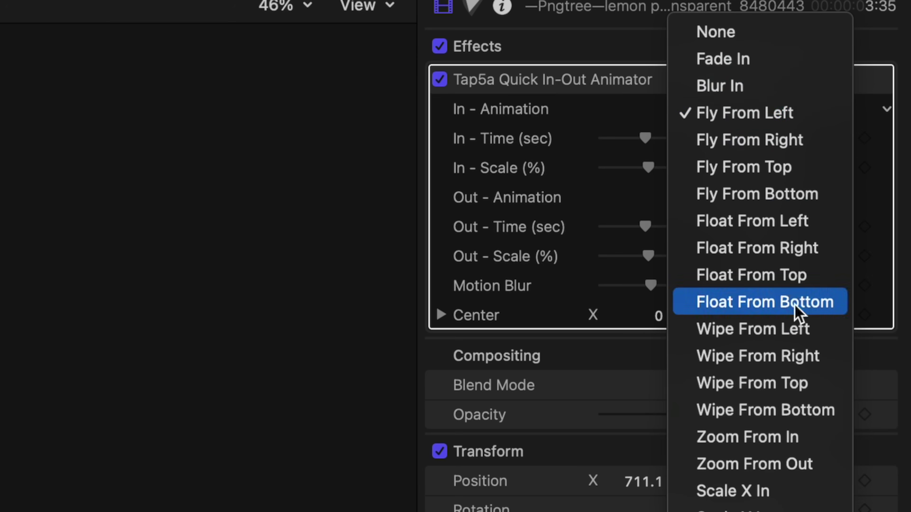
left_click(783, 448)
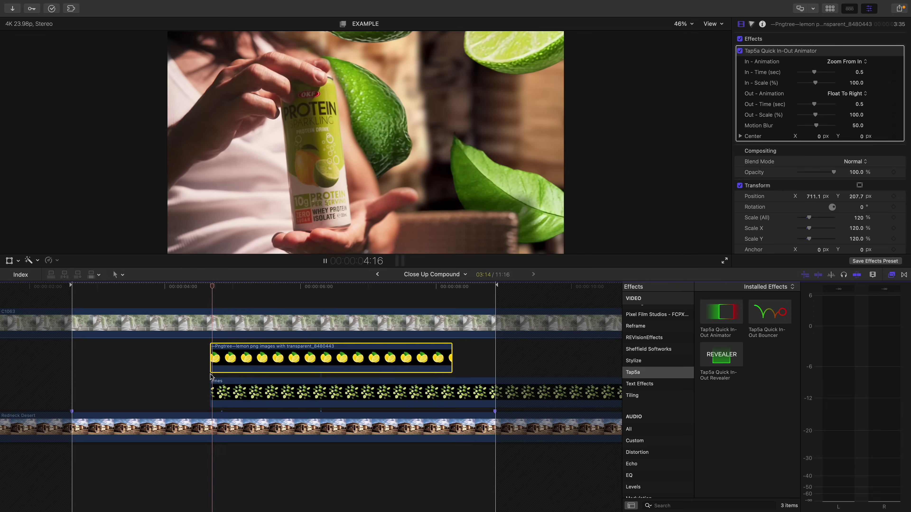
key("space")
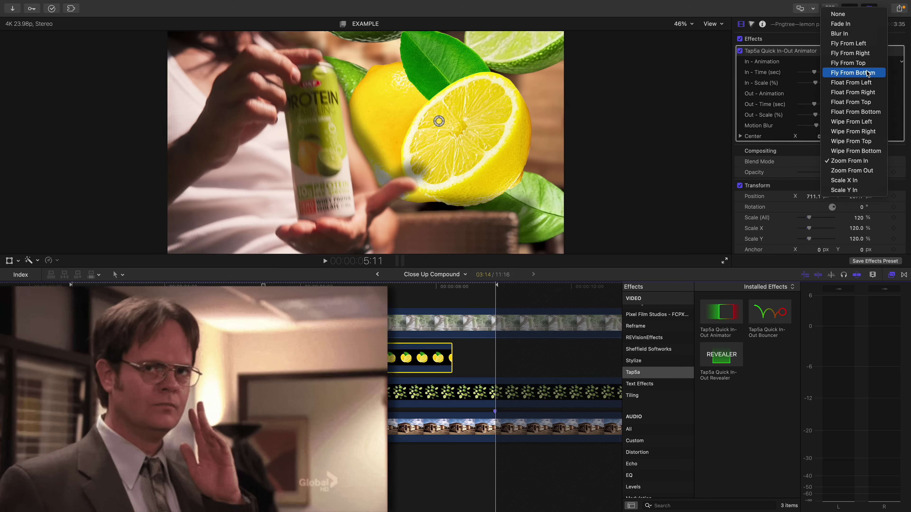
Switch the lemon's entrance animation to Fly From Top and replay it.
left_click(848, 63)
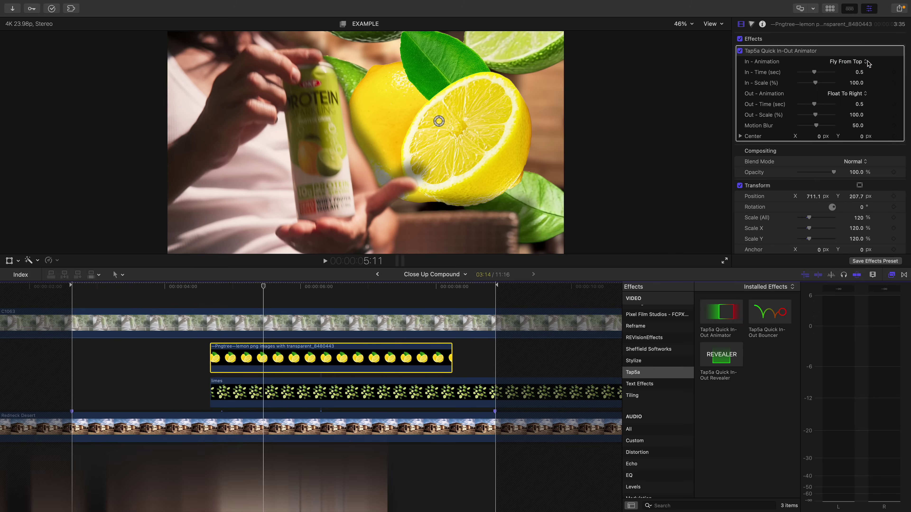
key("space")
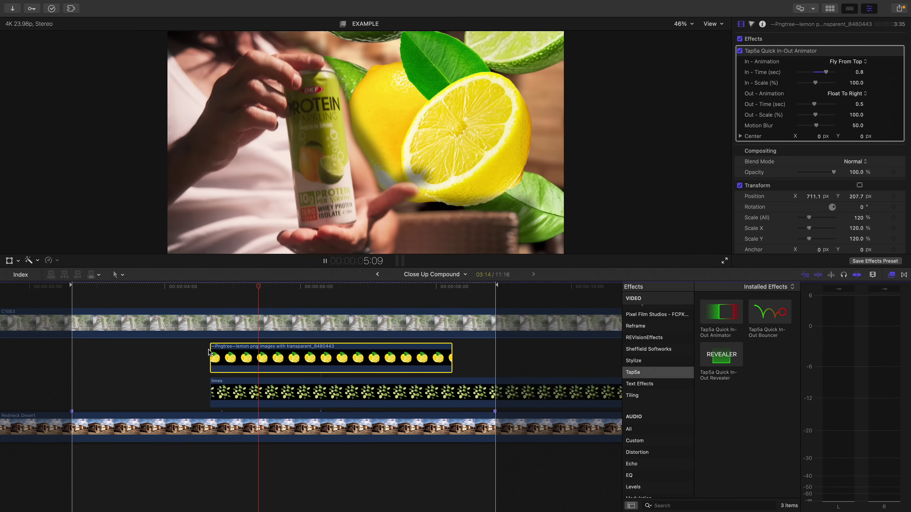
key("space")
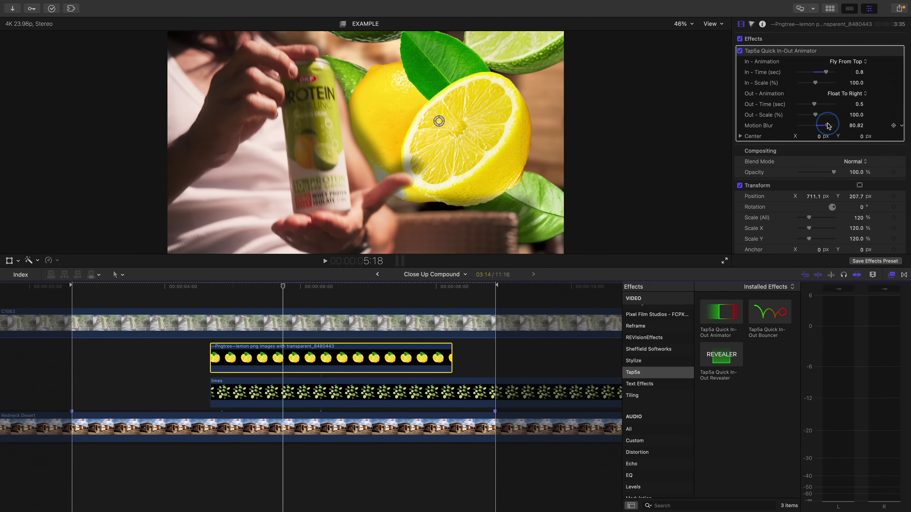
key("space")
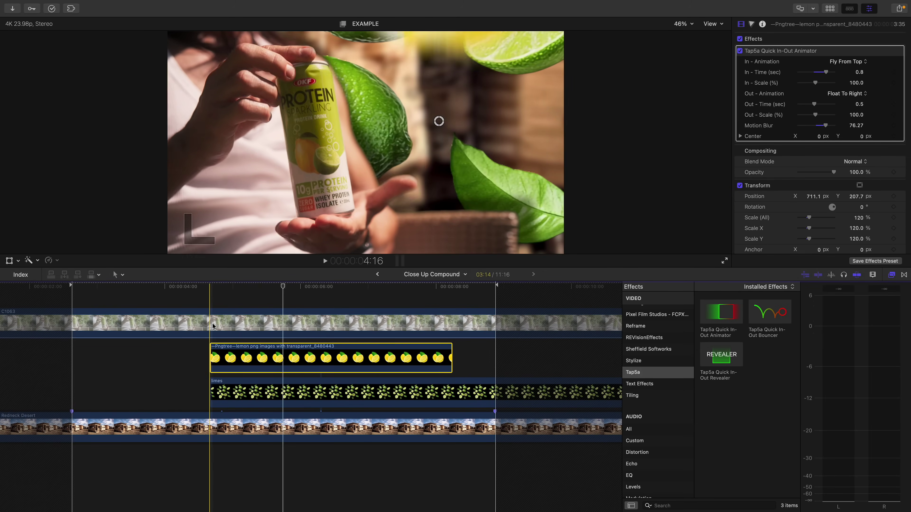
key("space")
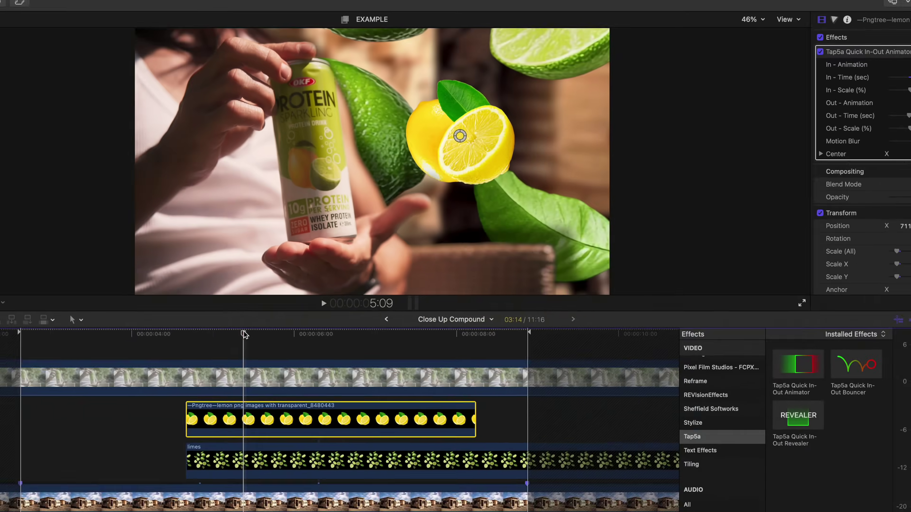
Remove the animator from the lemon clip and turn it into the EXAMPLE Clip compound.
left_click(10, 261)
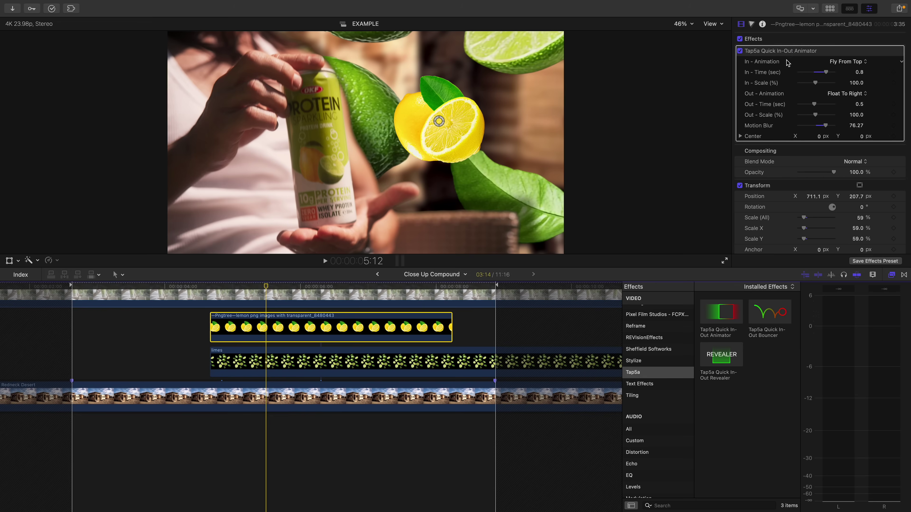
key("Delete")
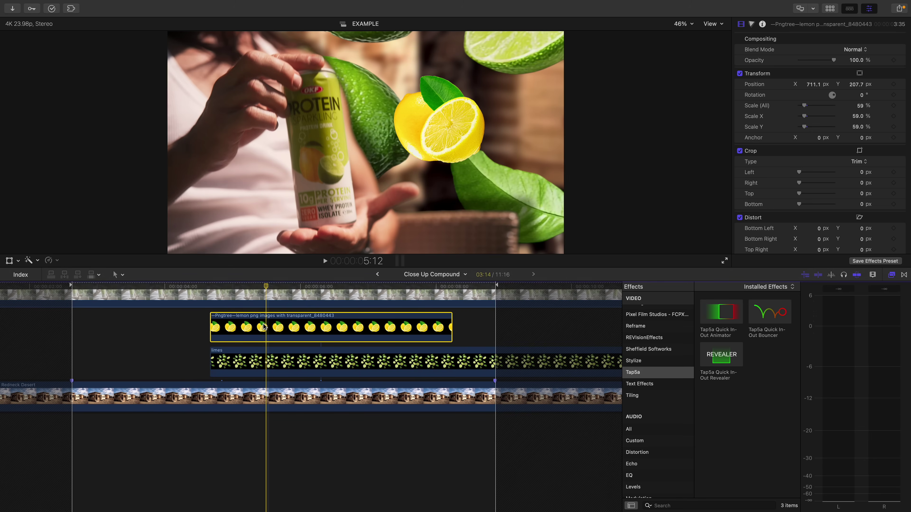
key("alt+g")
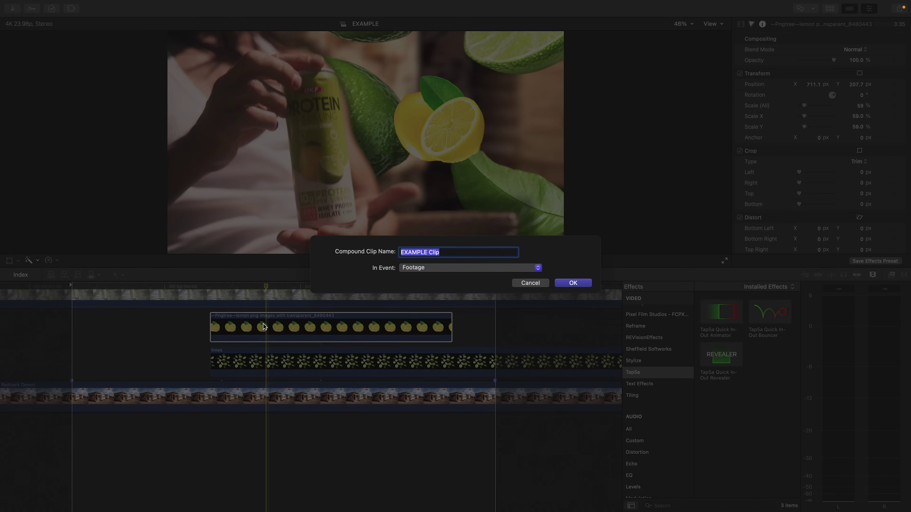
key("Return")
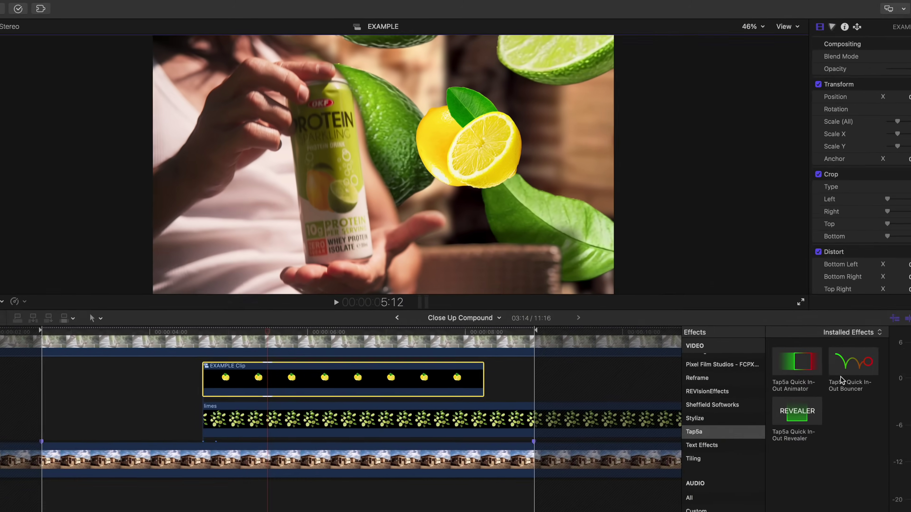
Apply Quick In-Out Animator to EXAMPLE Clip and the limes, trimming limes to end with the lemons.
left_click_drag(721, 314, 312, 338)
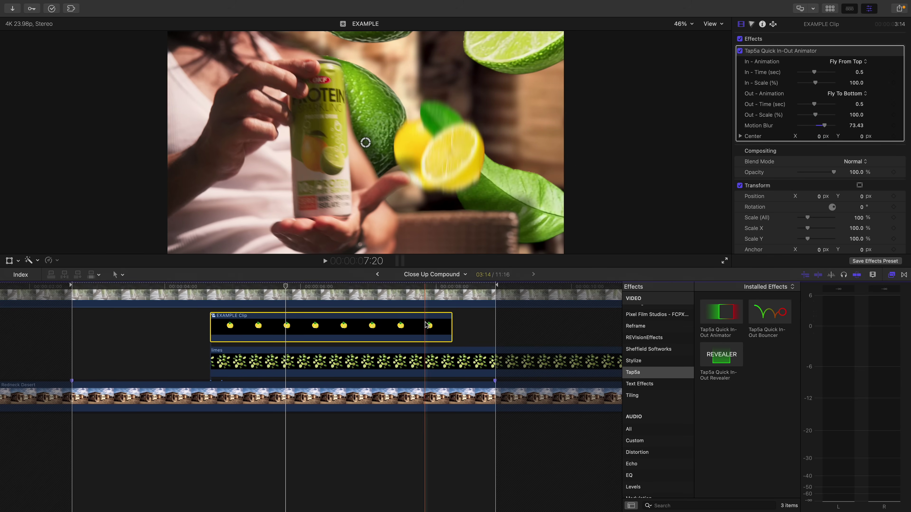
scroll(429, 323, "right", 3)
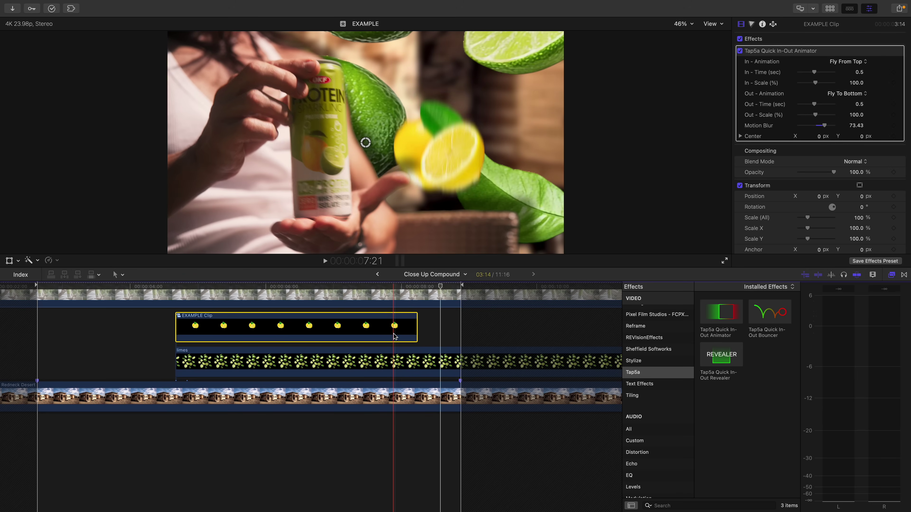
scroll(405, 337, "up", 3)
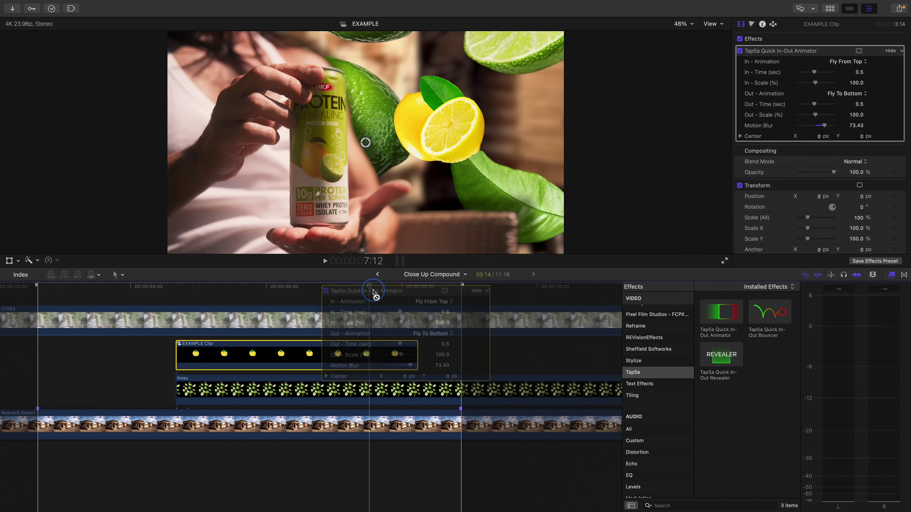
left_click_drag(374, 293, 332, 392)
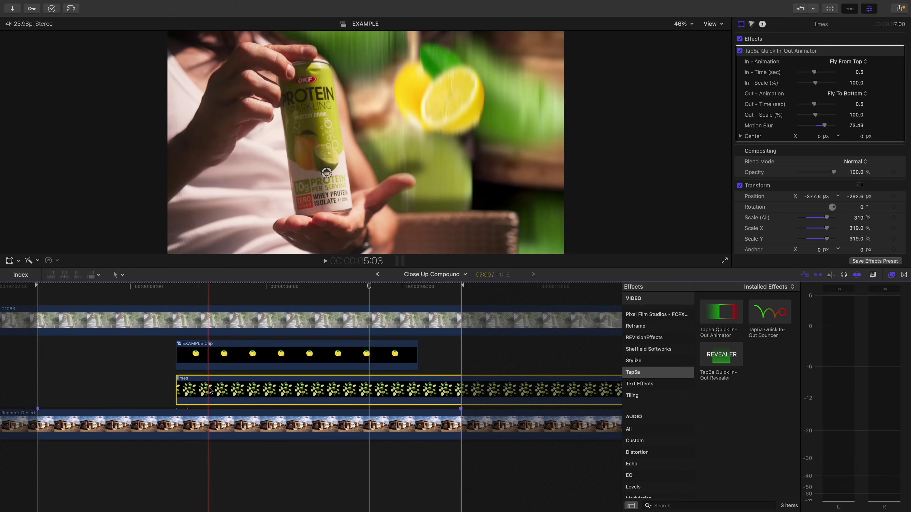
key("alt+bracketright")
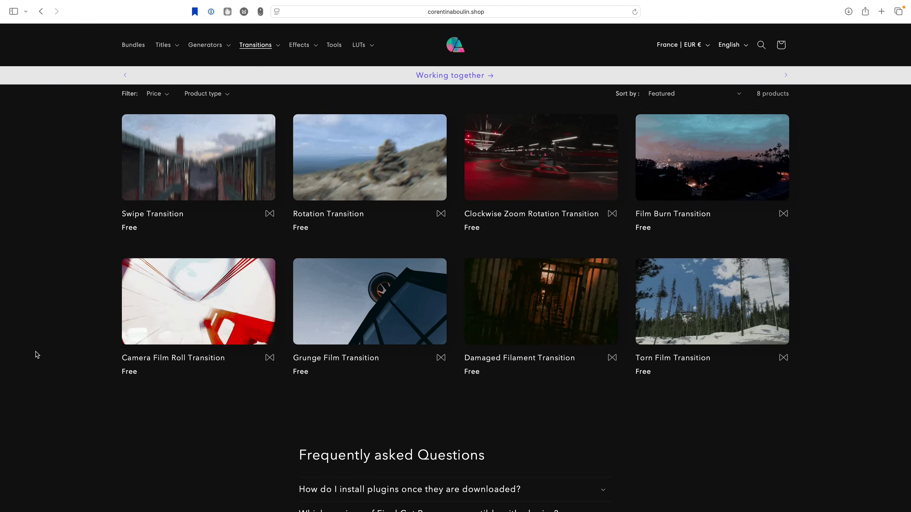
Leave the Safari transitions page for Final Cut Pro's full-screen space.
key("ctrl+Right")
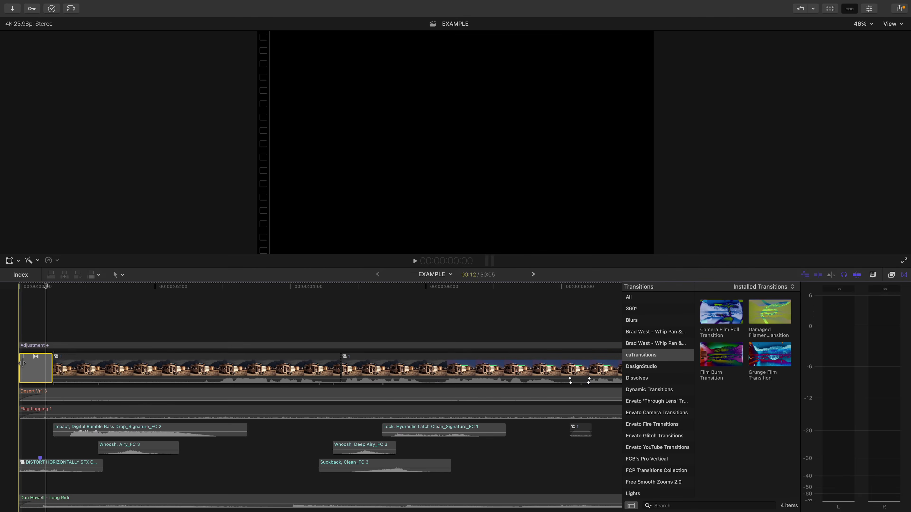
Play the transition between the car clips and lower the Grunge Film Transition's saturation.
key("space")
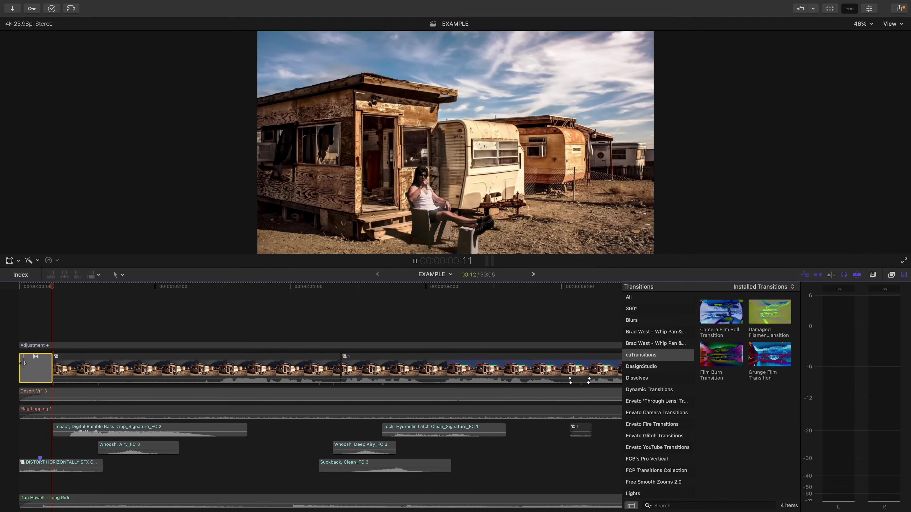
key("space")
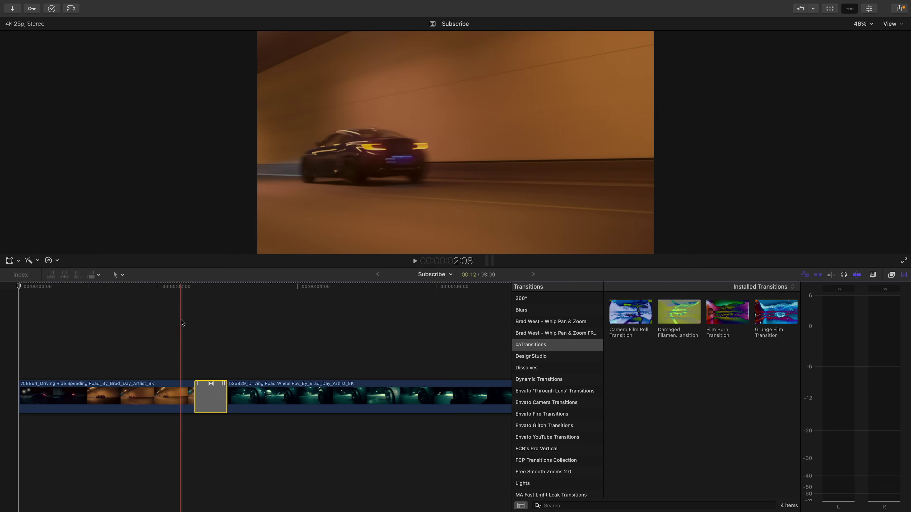
key("space")
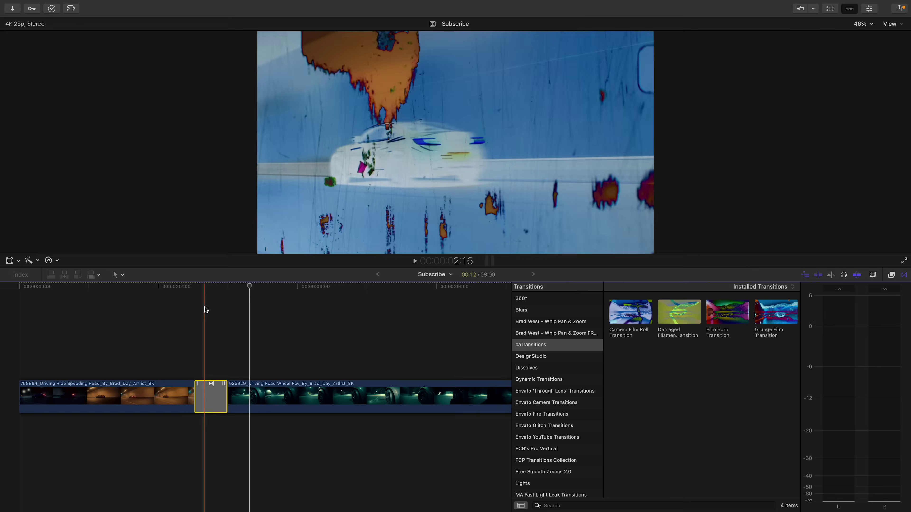
left_click(869, 8)
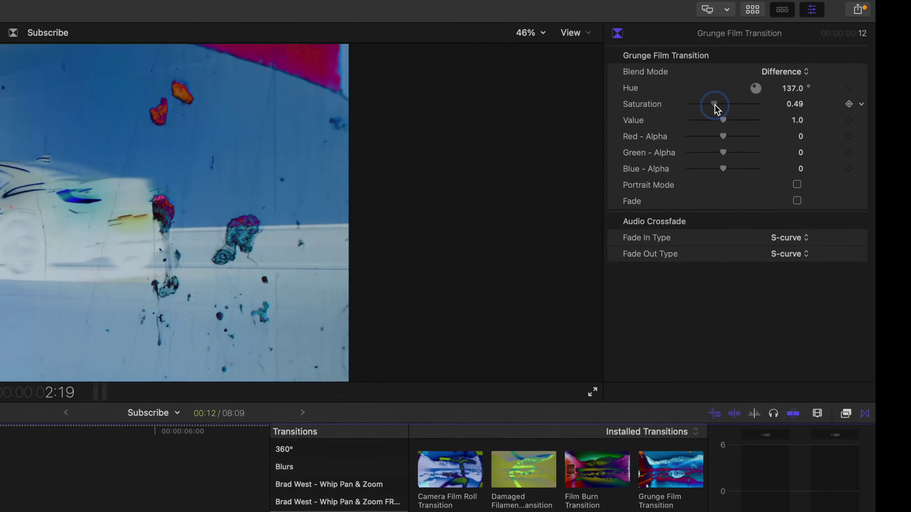
left_click_drag(715, 105, 698, 106)
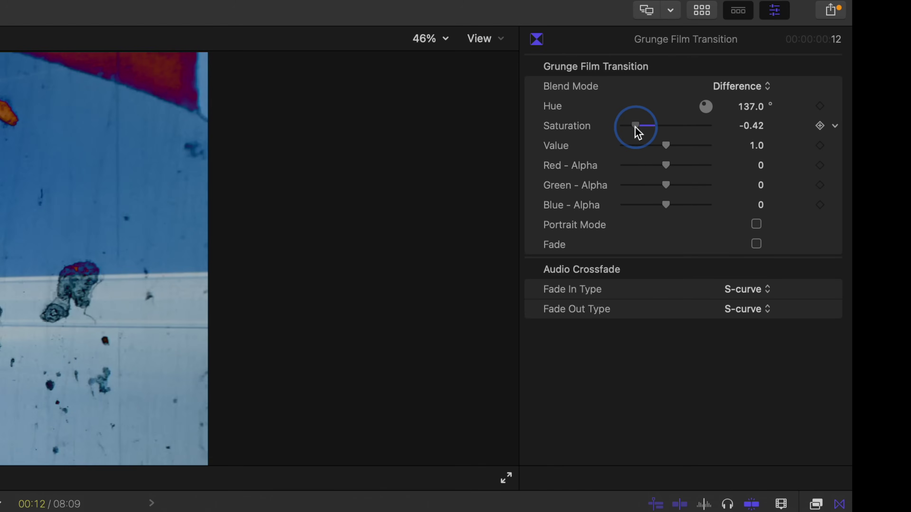
mouse_move(657, 168)
left_mouse_down()
mouse_move(643, 167)
mouse_move(668, 162)
left_mouse_up()
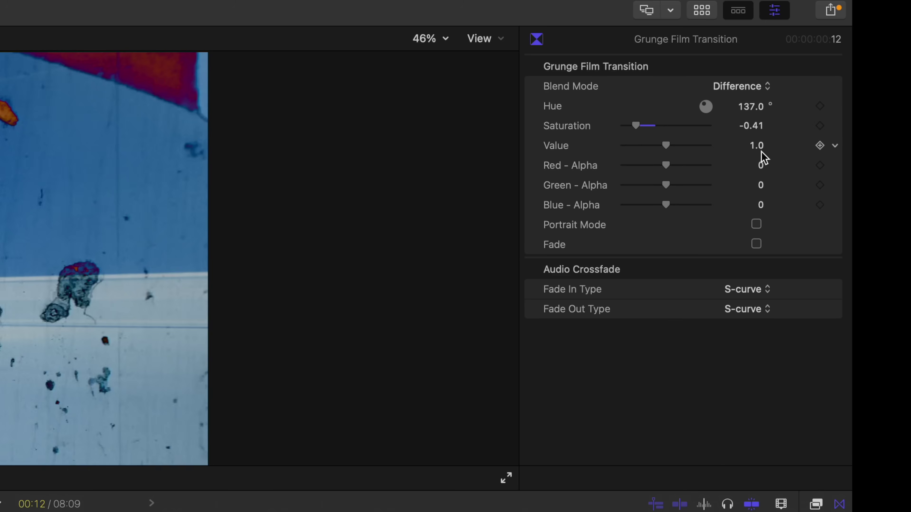
Set the Grunge Film Transition's blend mode to Soft Light and replay it.
left_click(753, 89)
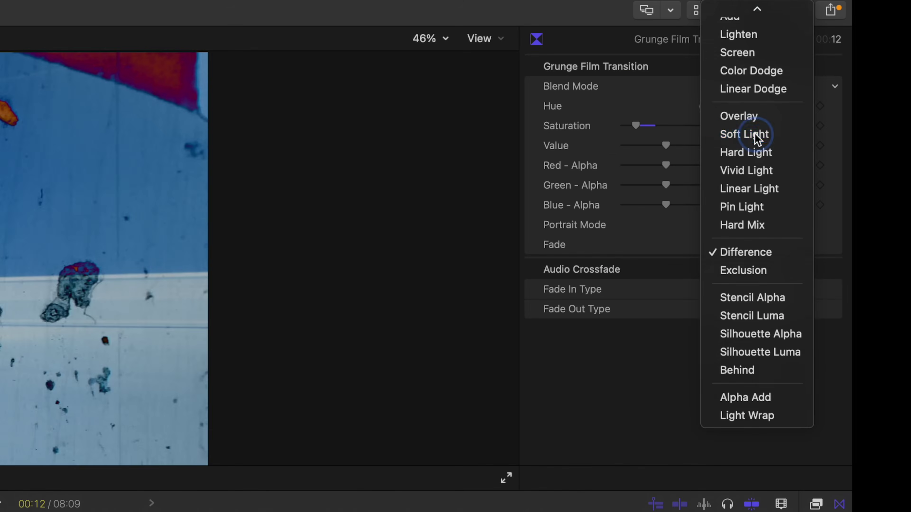
left_click(807, 76)
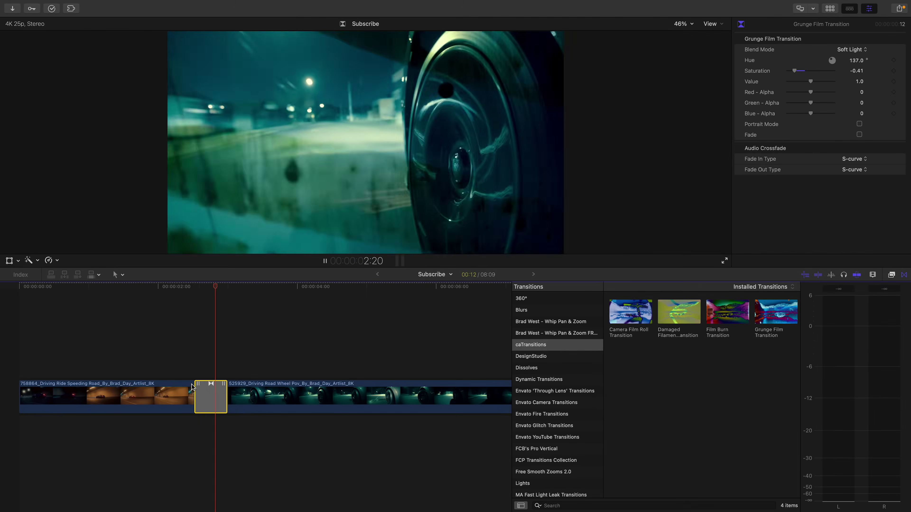
left_click(127, 416)
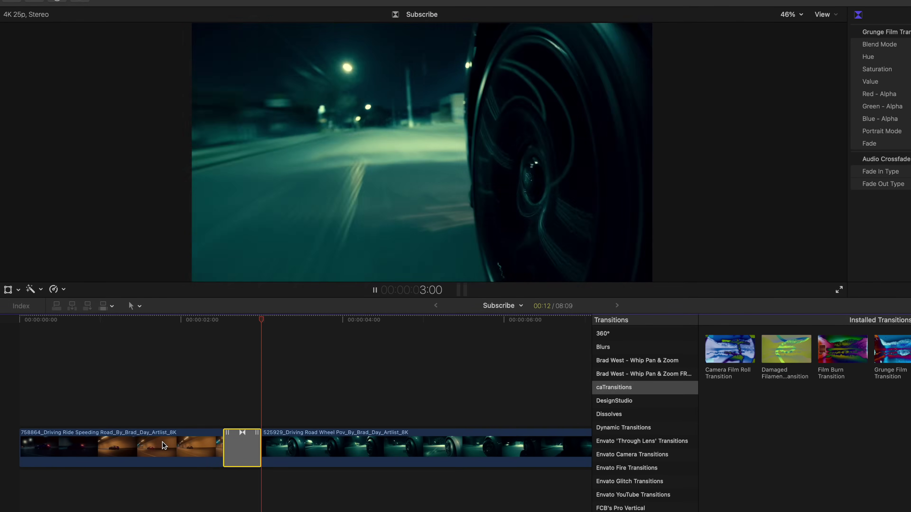
left_click(153, 429)
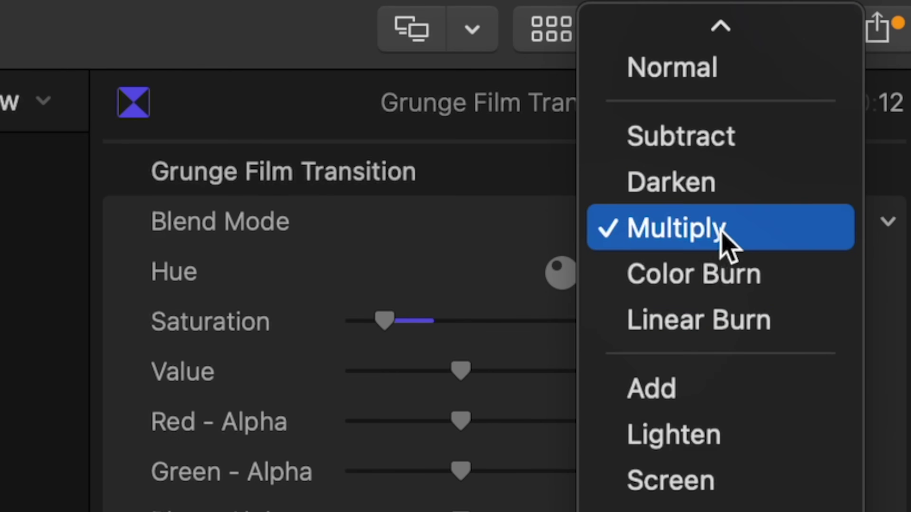
Change the transition's blend mode to Multiply and play it back to review.
left_click(721, 248)
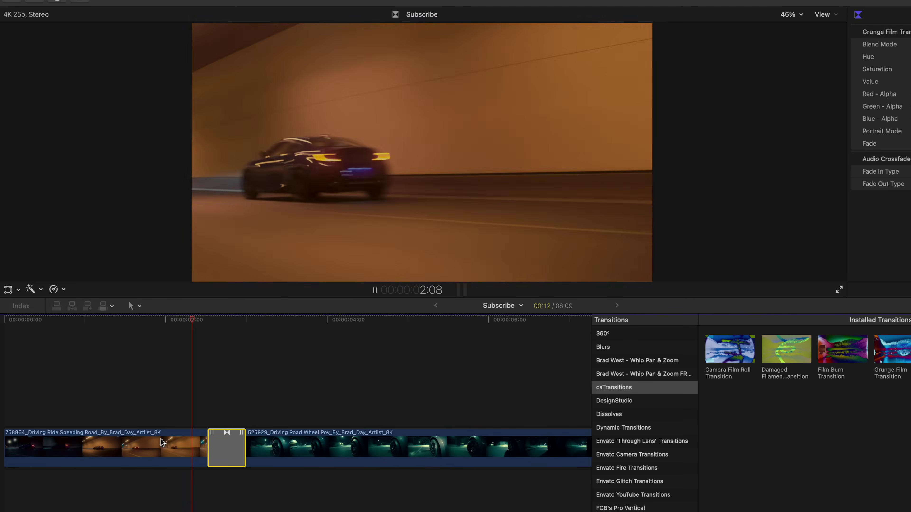
key("space")
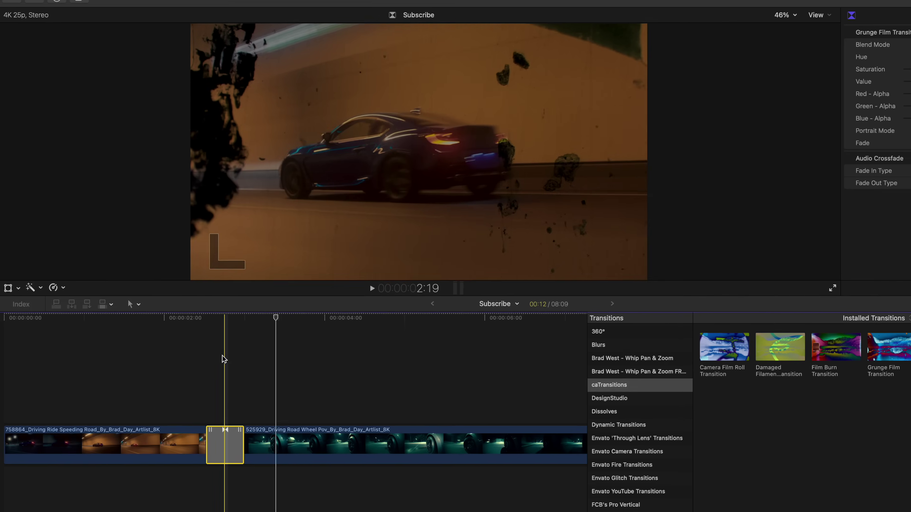
key("space")
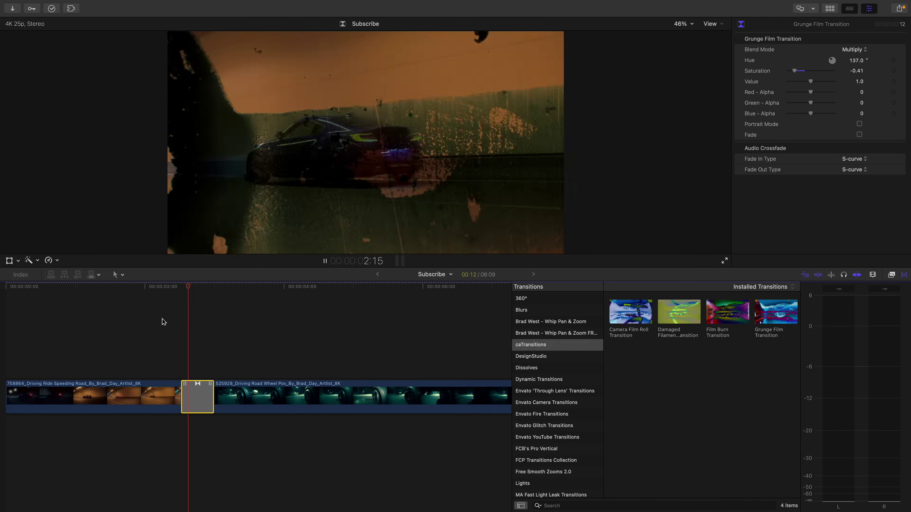
left_click(197, 286)
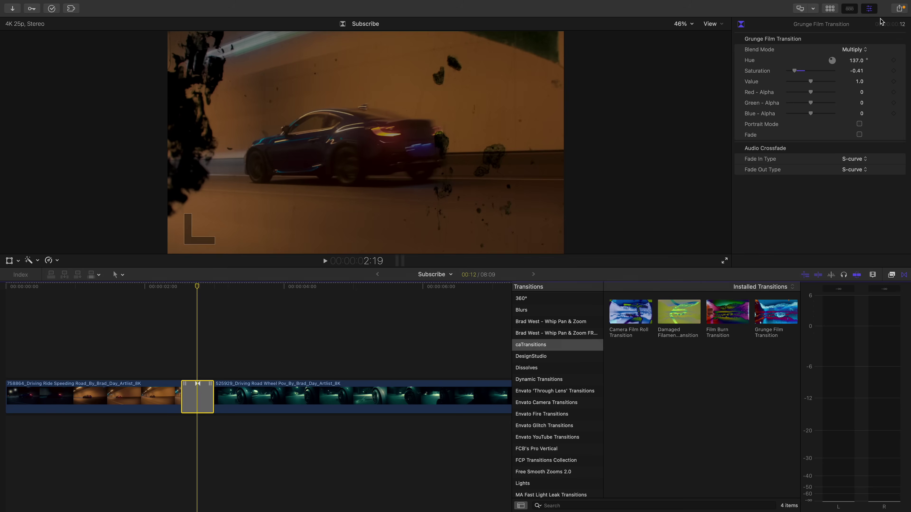
left_click(855, 49)
left_click(868, 99)
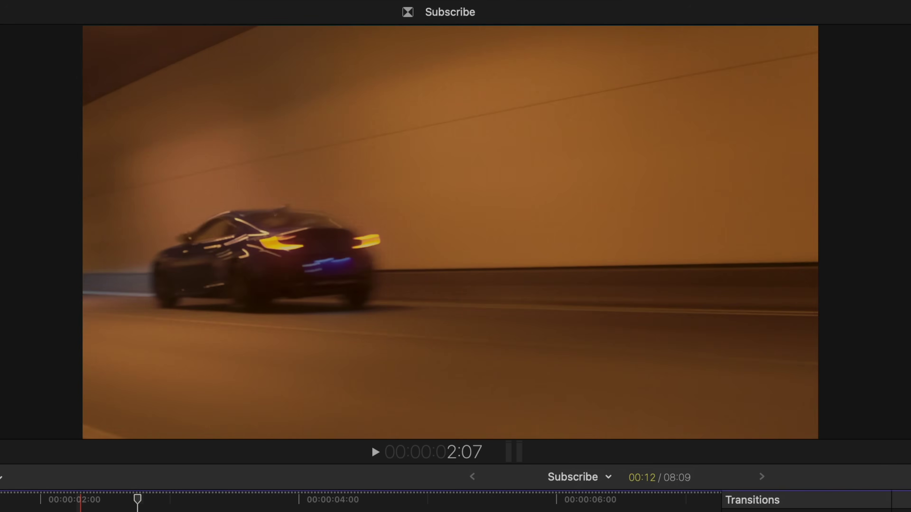
key("space")
key("space")
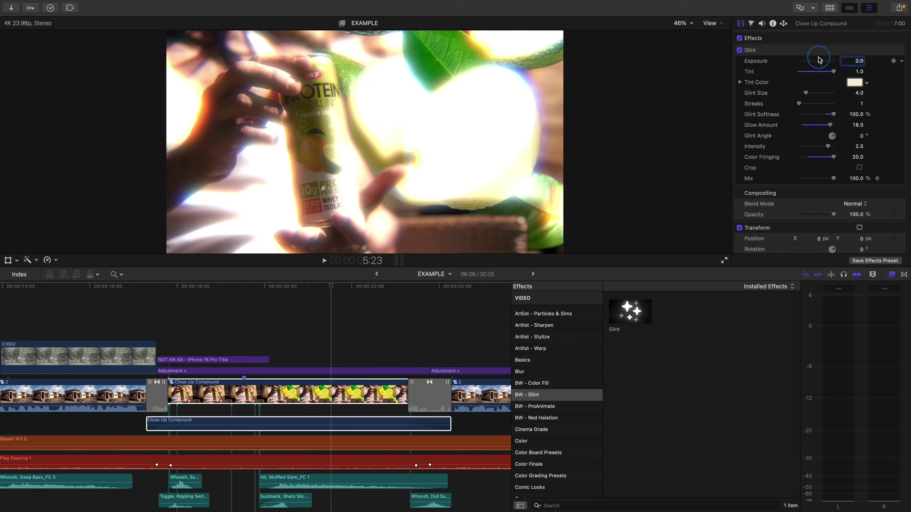
Set Glint Exposure to -1.0, tint the glints deep yellow and raise Glint Size to 14.
left_click_drag(822, 59, 814, 62)
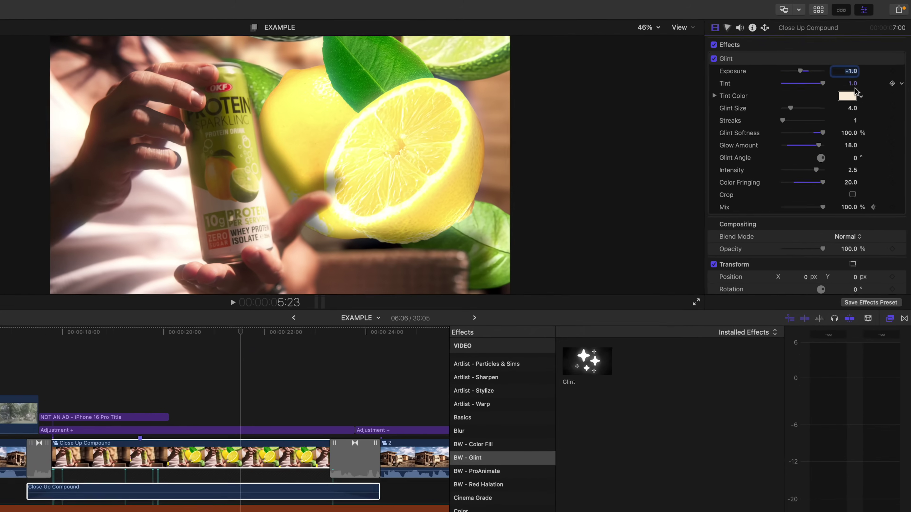
left_click(867, 84)
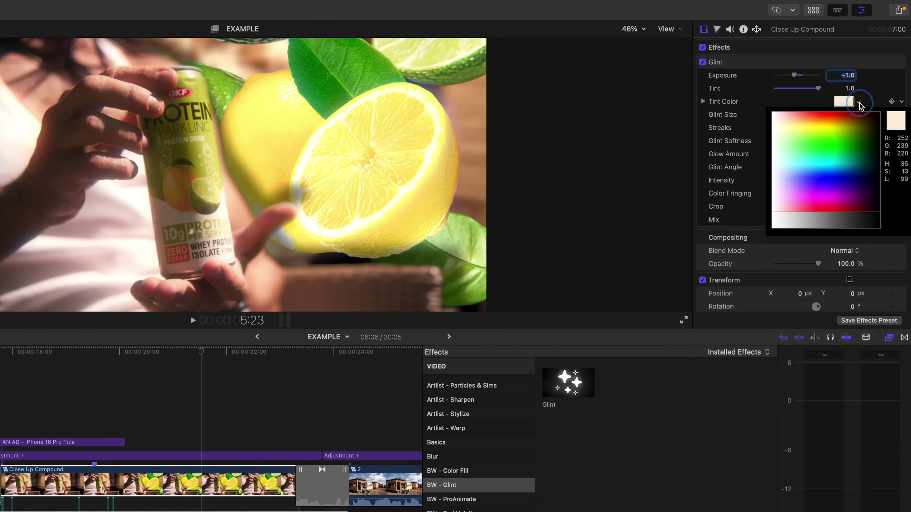
left_click(845, 106)
mouse_move(832, 130)
left_mouse_down()
mouse_move(824, 118)
mouse_move(819, 127)
mouse_move(797, 118)
mouse_move(807, 116)
mouse_move(785, 127)
left_mouse_up()
left_click(809, 116)
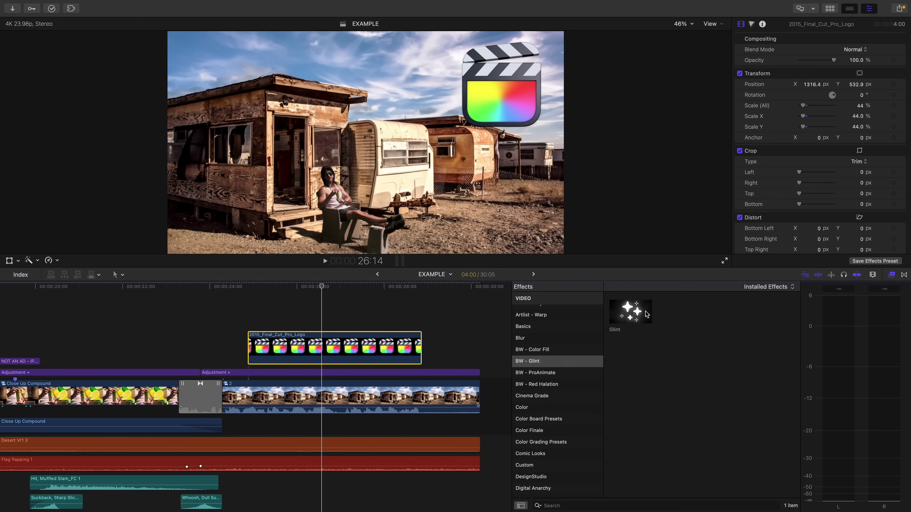
Apply Glint to the Final Cut Pro logo clip, dim its exposure and toggle it to compare.
double_click(629, 317)
left_click(892, 274)
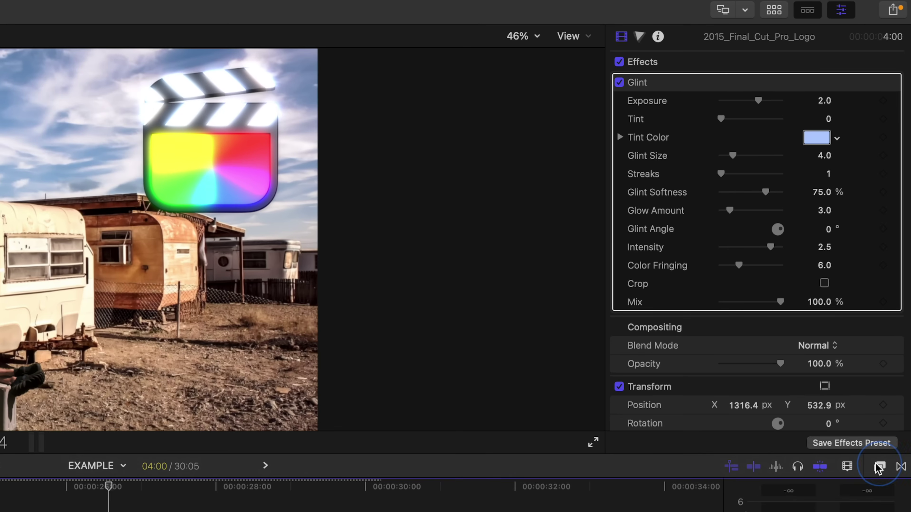
left_click_drag(752, 104, 758, 104)
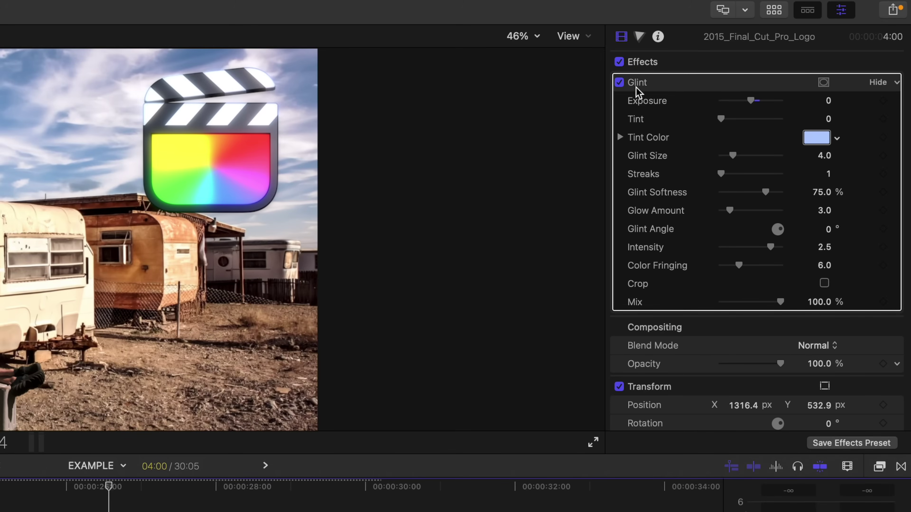
left_click(620, 83)
left_click(620, 83)
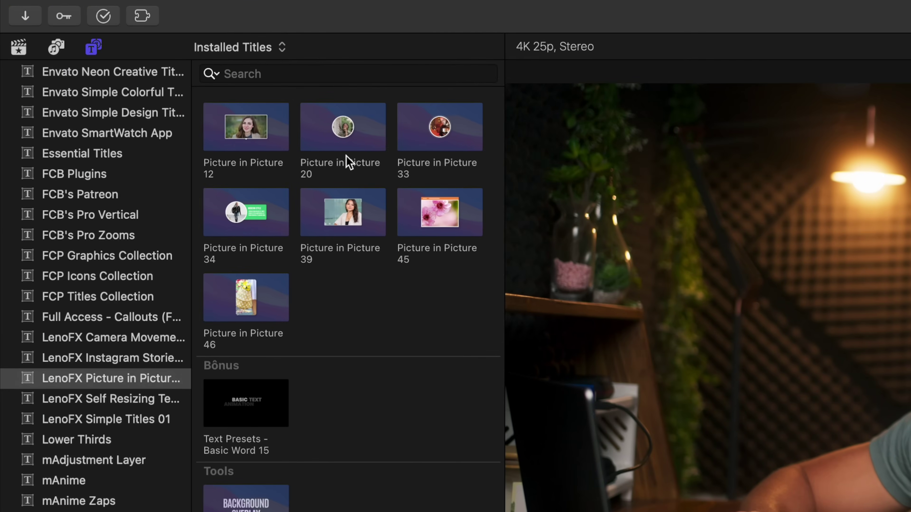
Add Picture in Picture 12 above the interview, fill its drop zone with the lens clip, and play.
left_click_drag(278, 151, 307, 364)
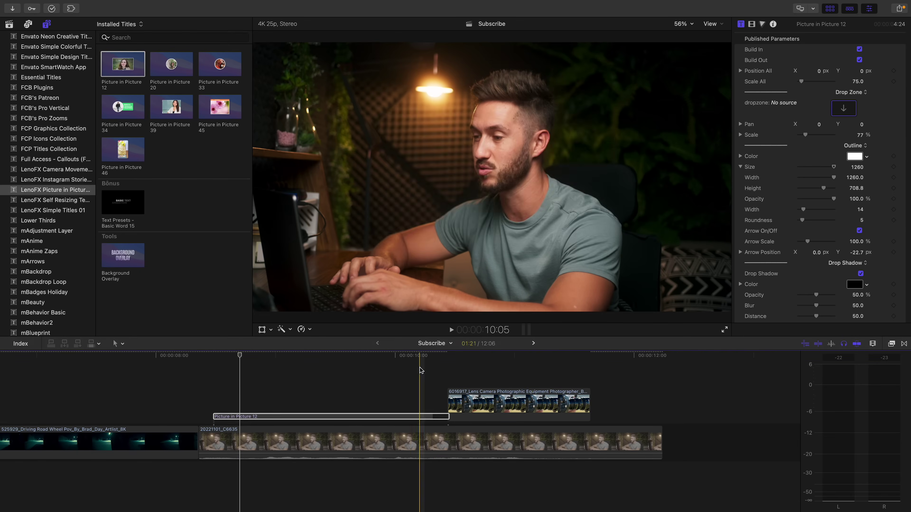
left_click(312, 355)
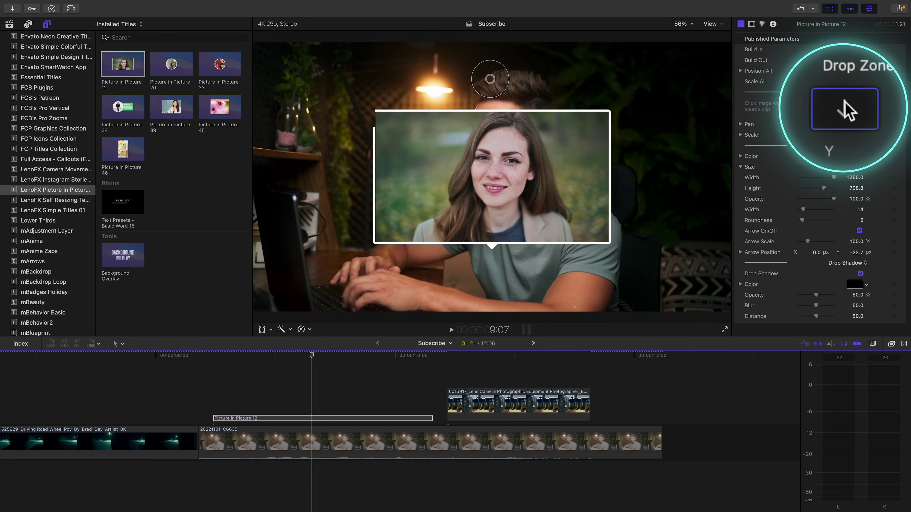
left_click(845, 108)
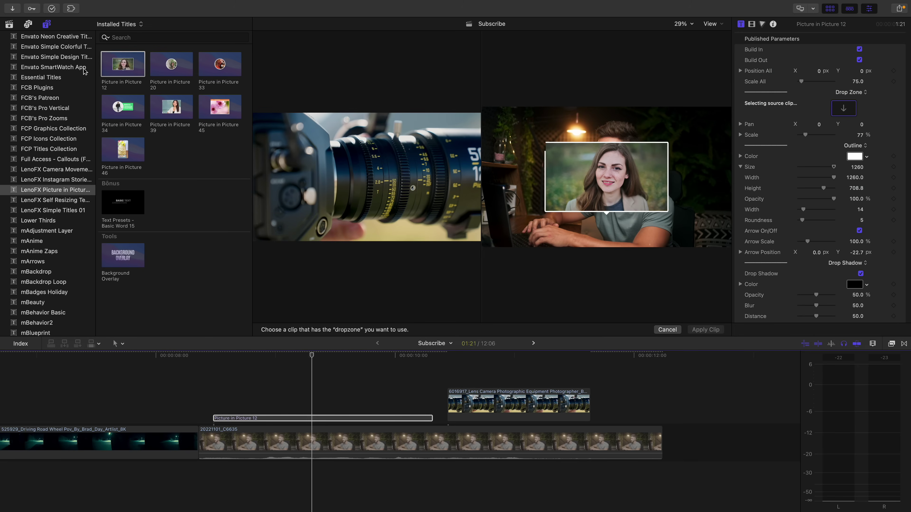
left_click(10, 24)
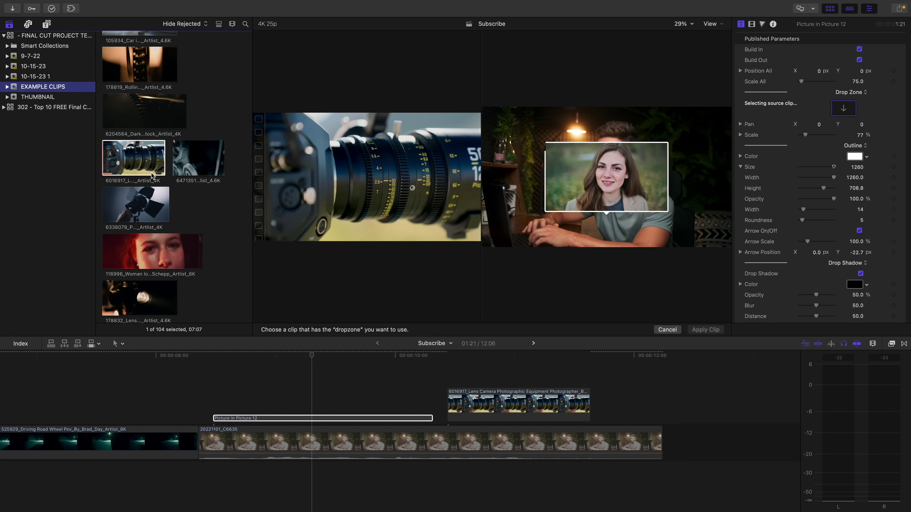
left_click(515, 398)
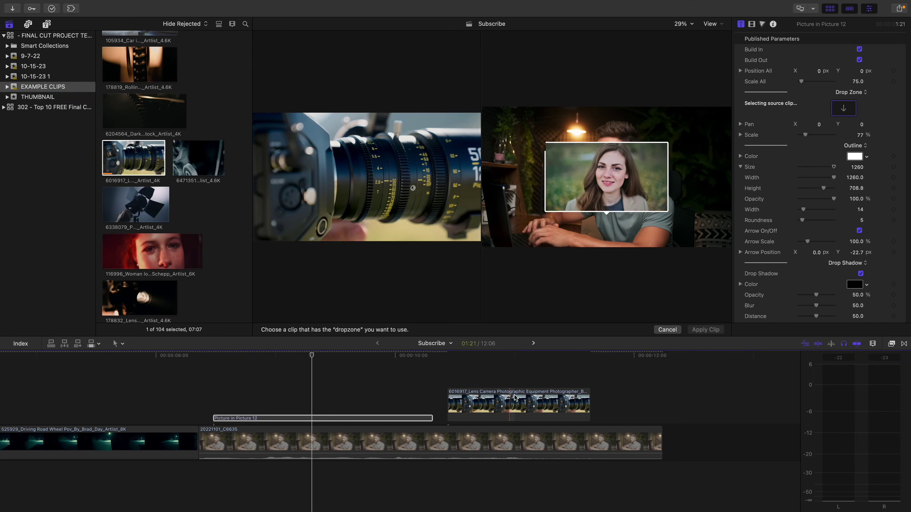
left_click(111, 159)
left_click(705, 330)
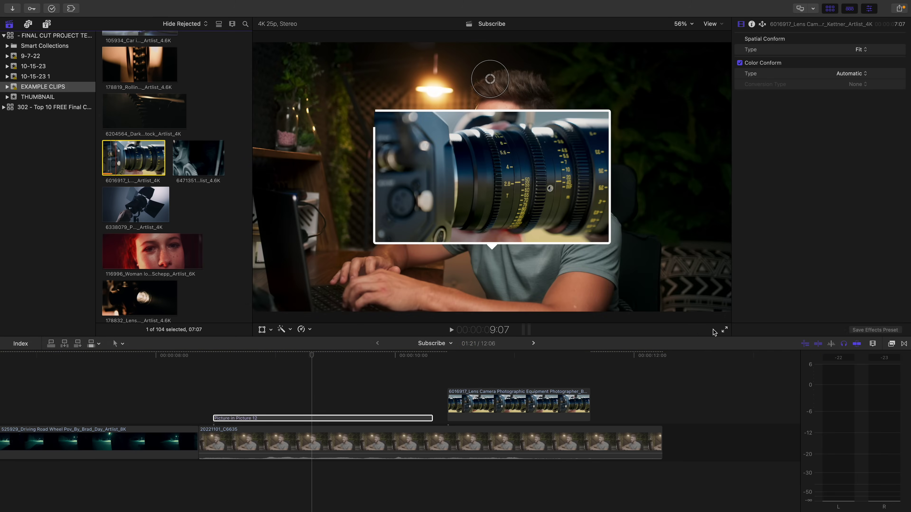
key("ctrl+super+1")
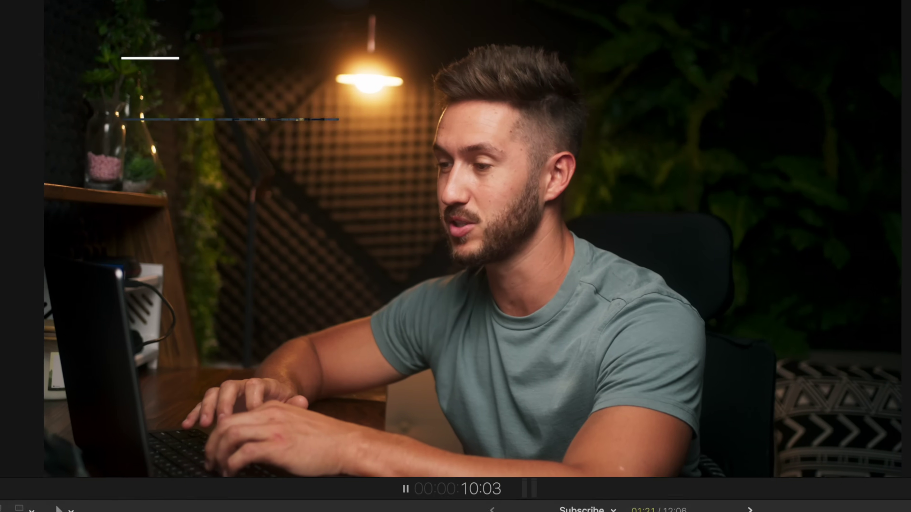
key("space")
Lengthen the Picture in Picture 12 title's end and select the title for editing.
left_click_drag(482, 376, 897, 394)
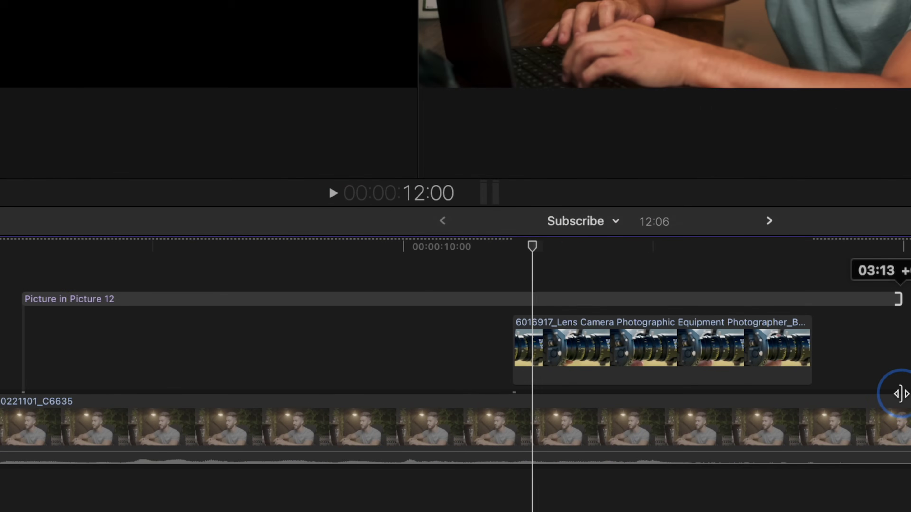
left_click(602, 350)
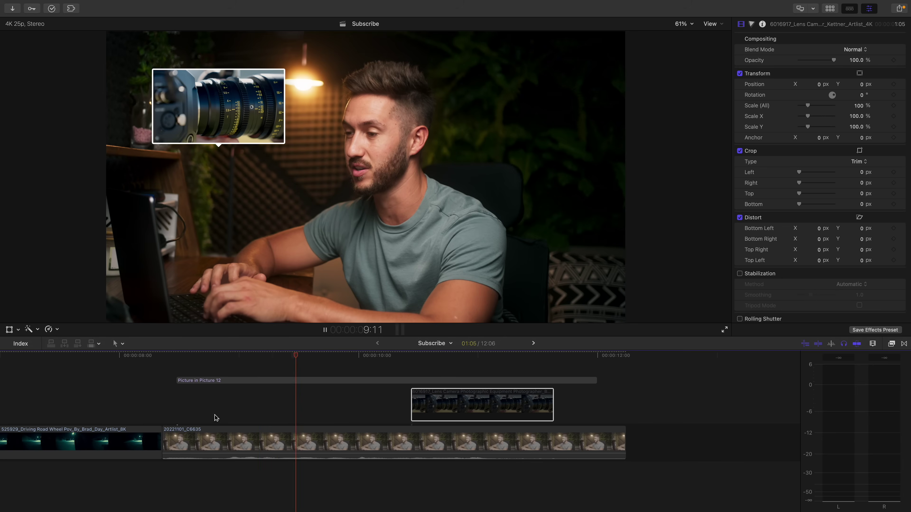
left_click(426, 382)
Give the inset a mint-green outline and push the drop shadow distance to 89.
scroll(836, 147, "down", 2)
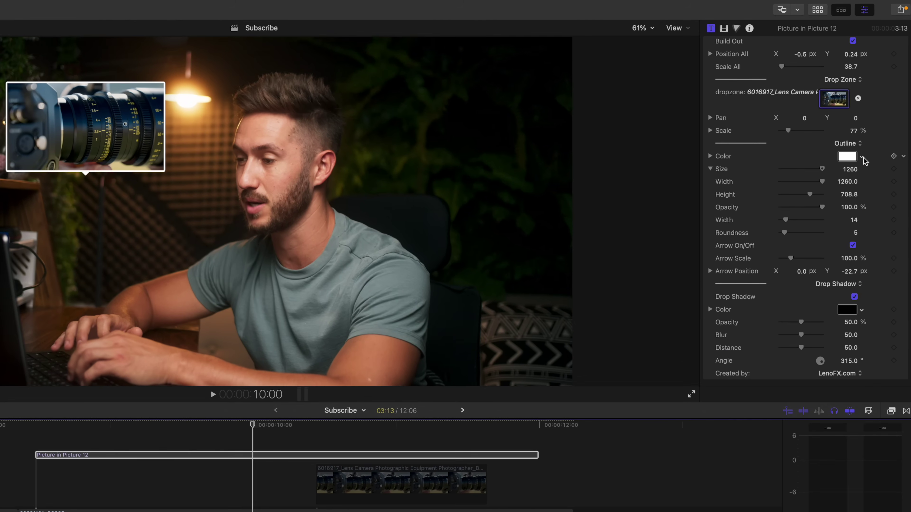
left_click(862, 157)
left_click(828, 181)
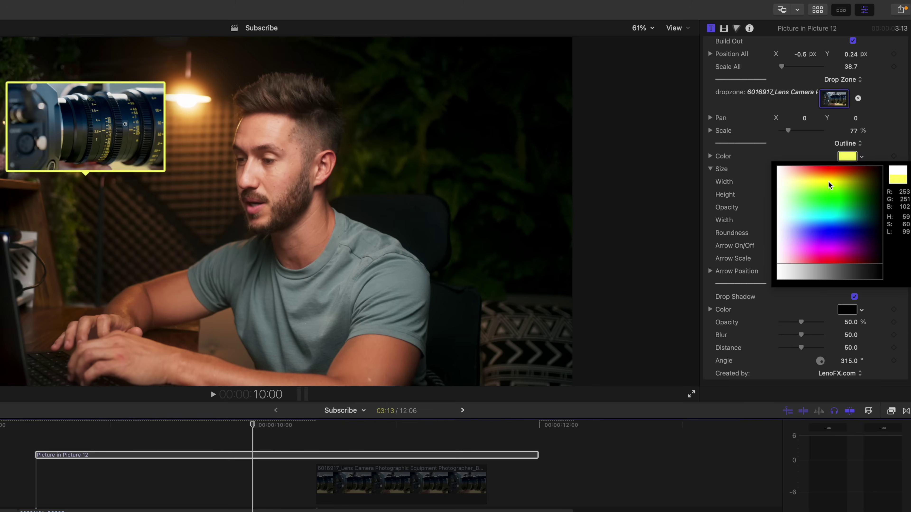
left_click_drag(828, 182, 822, 210)
key("Escape")
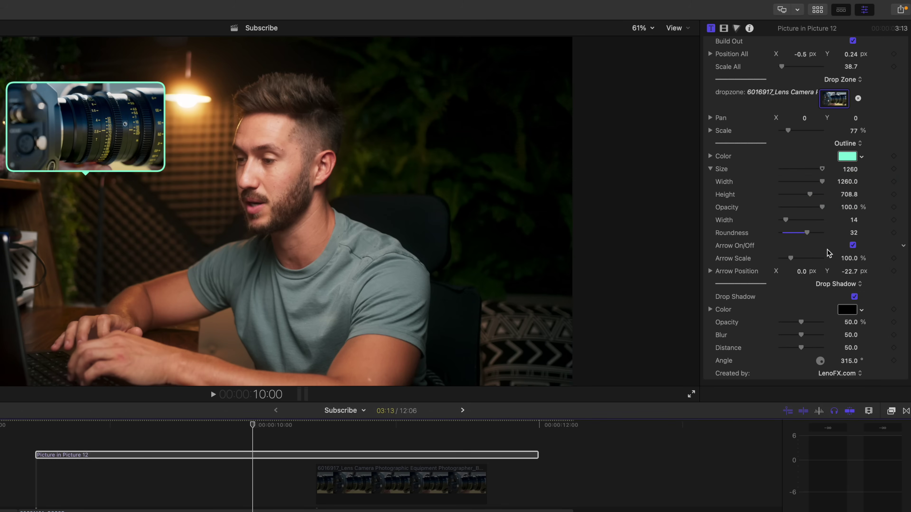
scroll(825, 284, "up", 2)
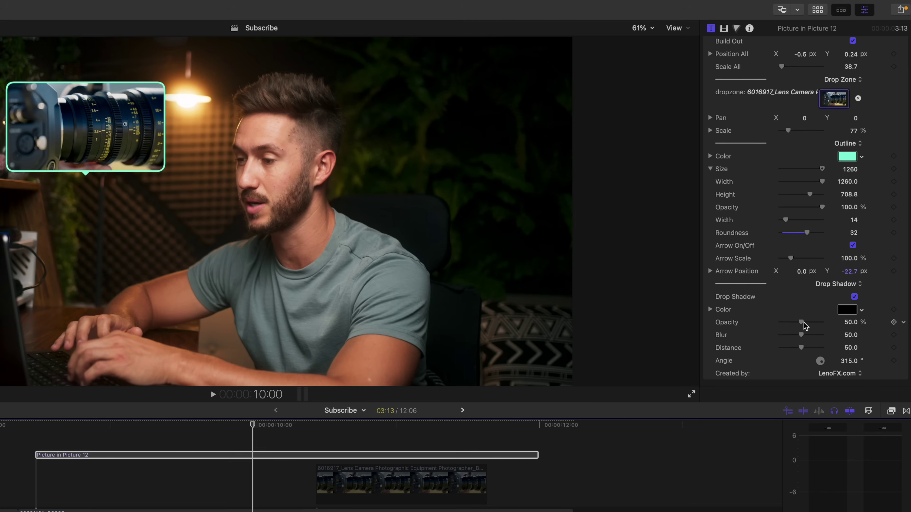
left_click_drag(804, 349, 818, 348)
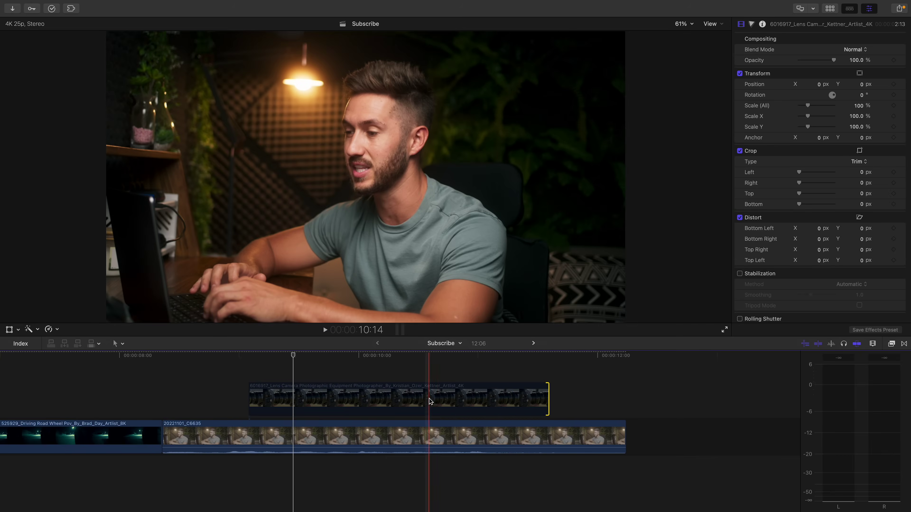
Apply Picture in Picture 12 to the lens clip and shrink it to a third-size top-left inset.
left_click(430, 401)
left_click(891, 344)
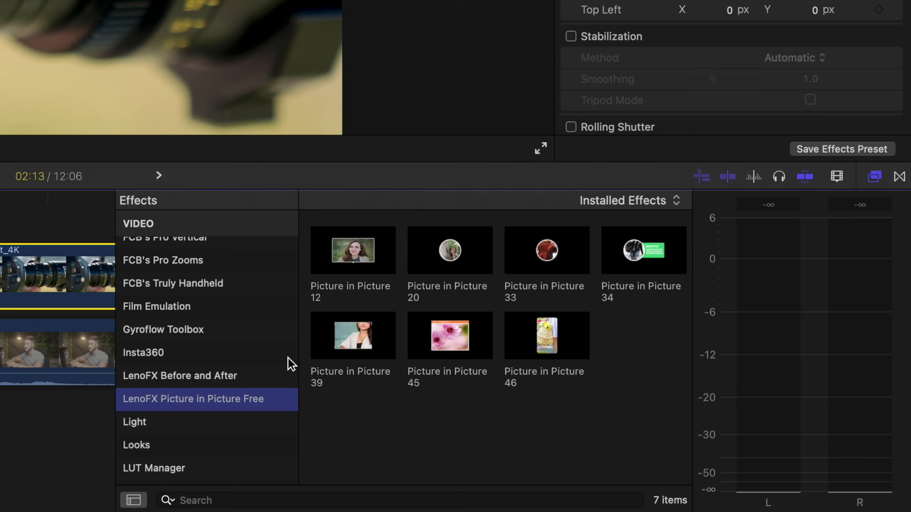
scroll(246, 395, "down", 3)
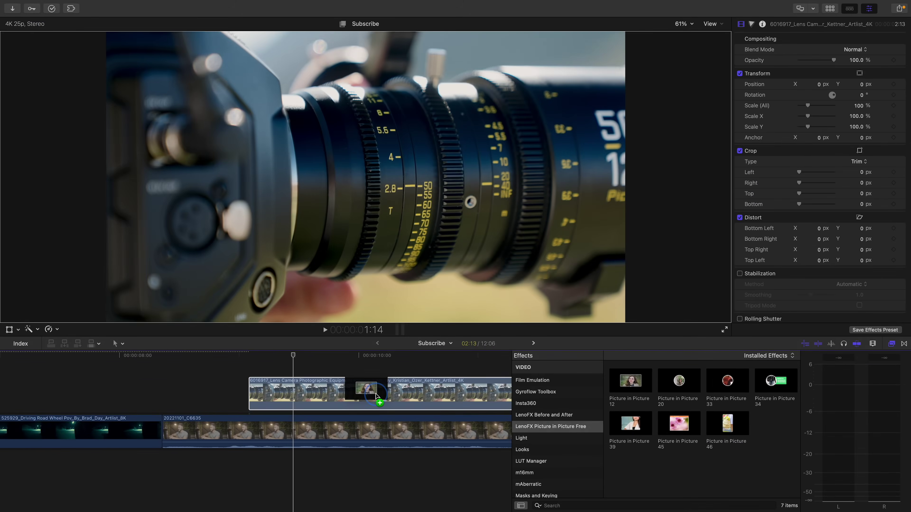
double_click(354, 250)
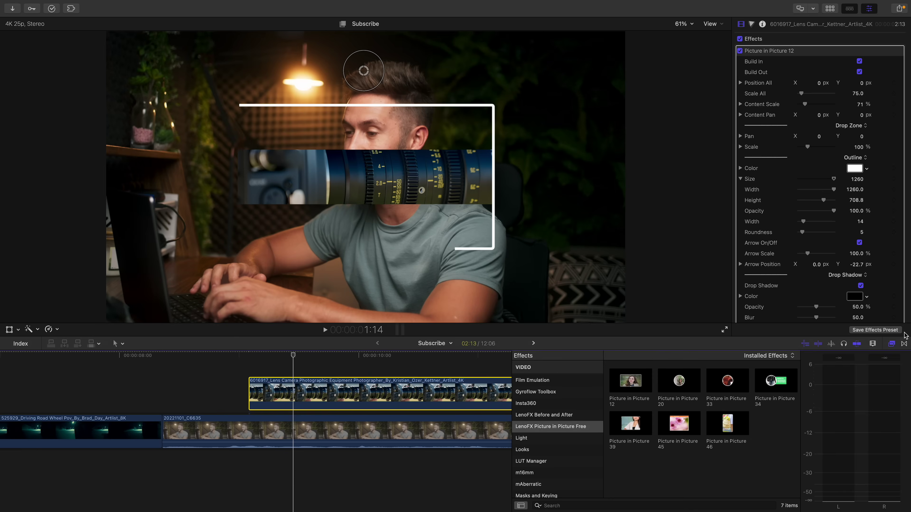
left_click(892, 344)
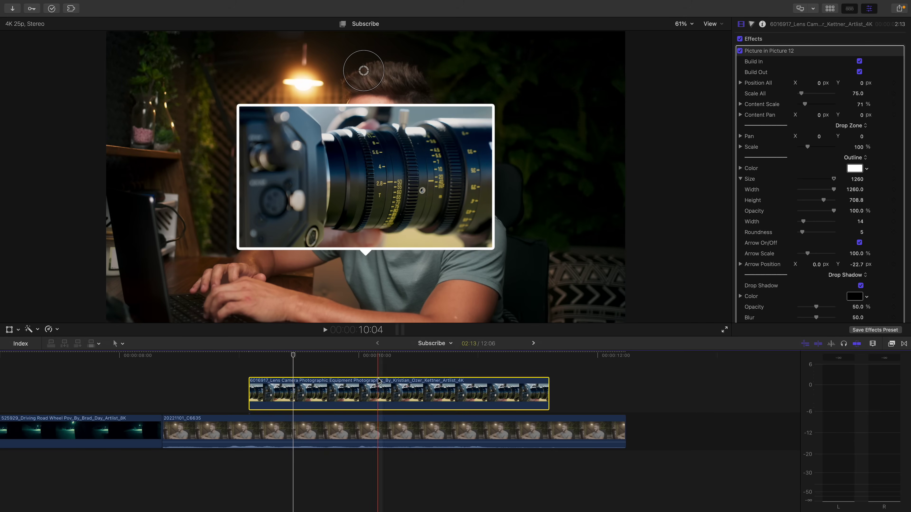
left_click_drag(386, 66, 210, 3)
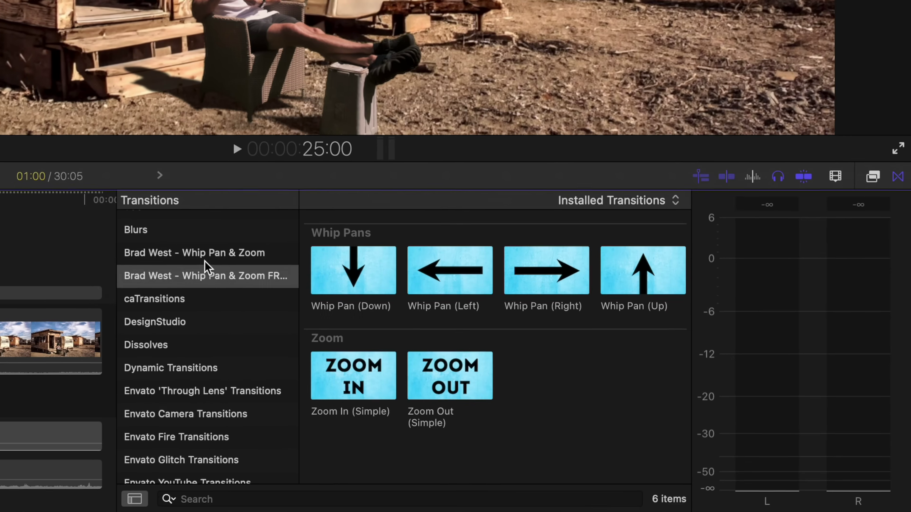
Show the Brad West - Whip Pan & Zoom transitions category and scroll through its items.
left_click(409, 327)
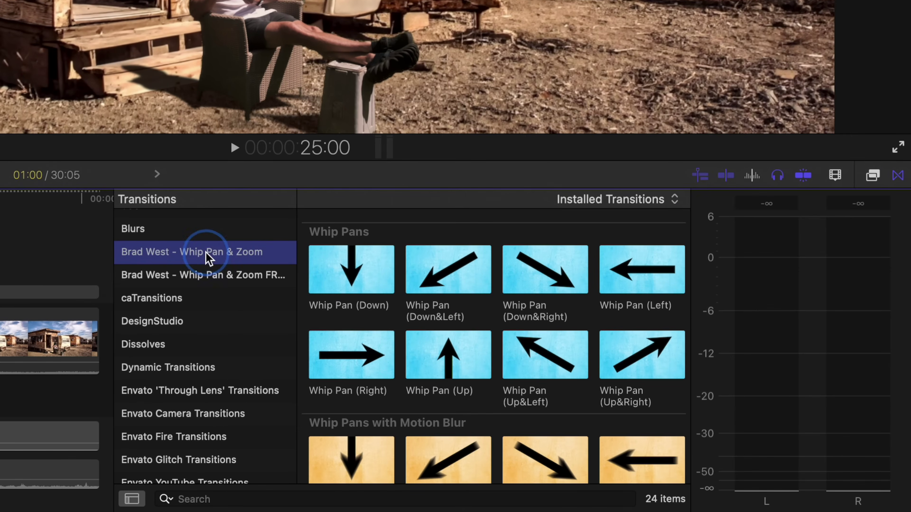
scroll(519, 328, "down", 10)
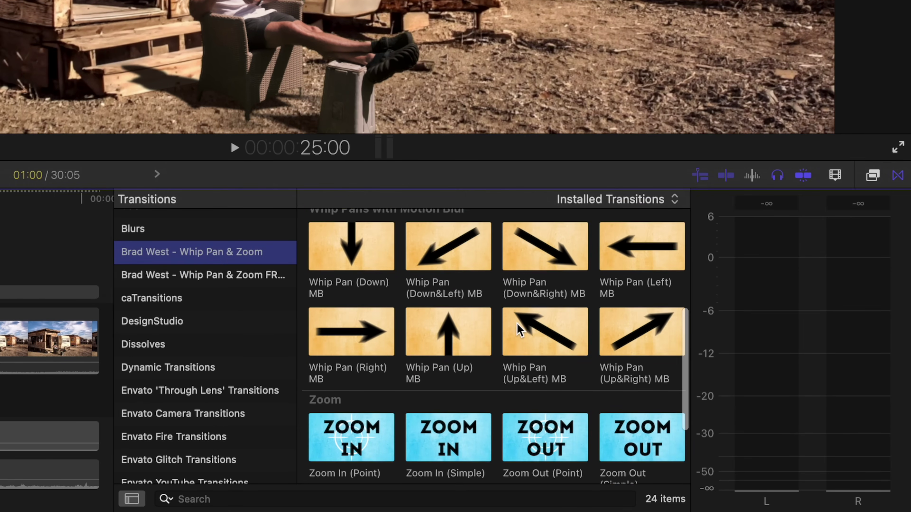
scroll(519, 328, "up", 3)
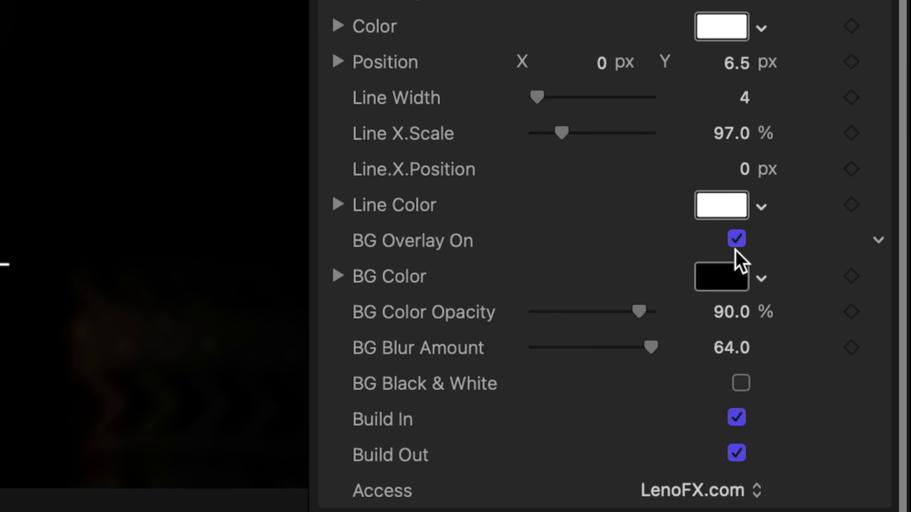
Switch off BG Overlay On and move the title to the upper left of the frame.
left_click(736, 239)
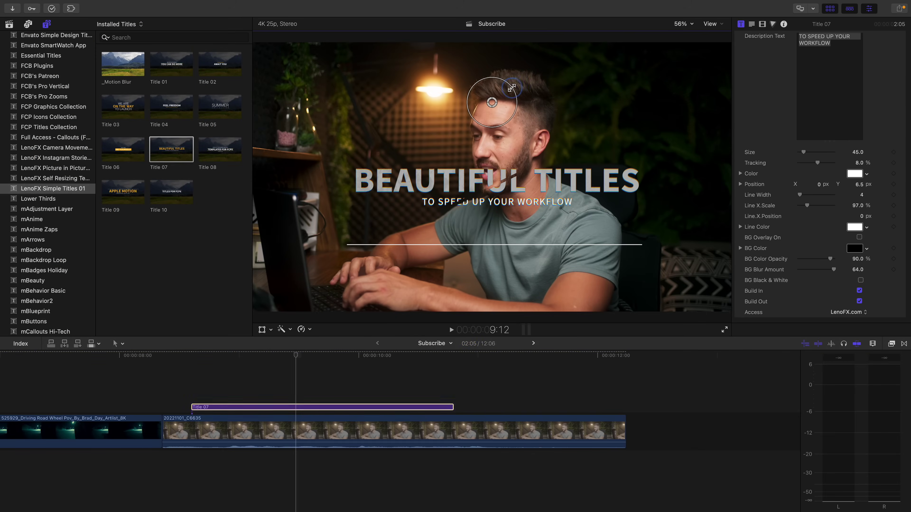
left_click_drag(512, 88, 406, 78)
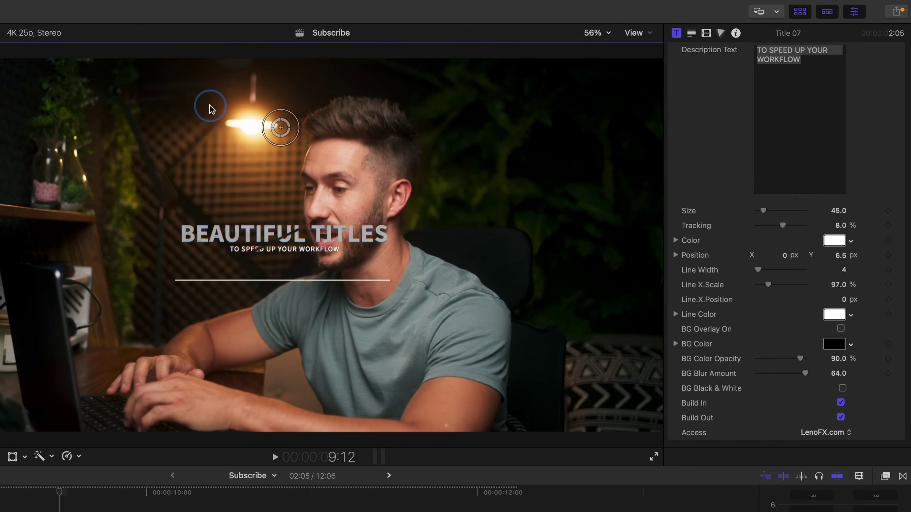
left_click_drag(211, 108, 154, 41)
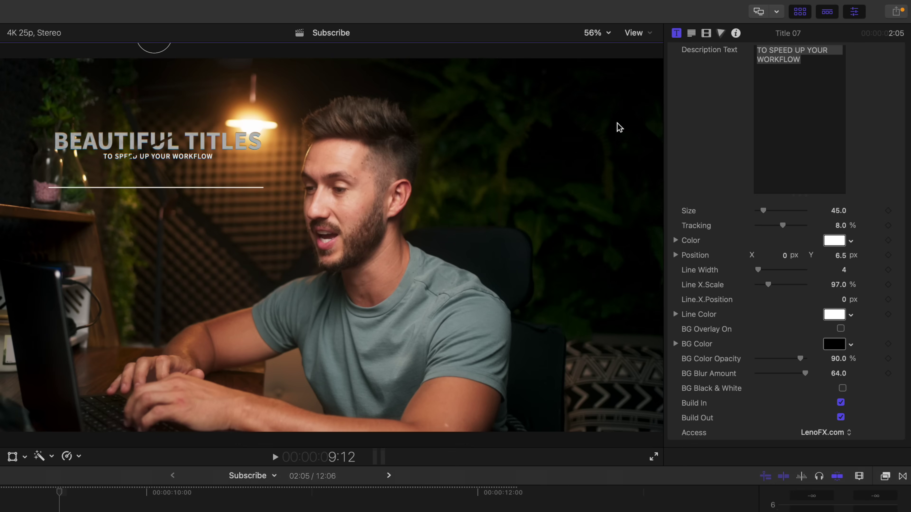
Change the title's main text colour from orange to green.
scroll(801, 180, "up", 5)
scroll(811, 186, "up", 3)
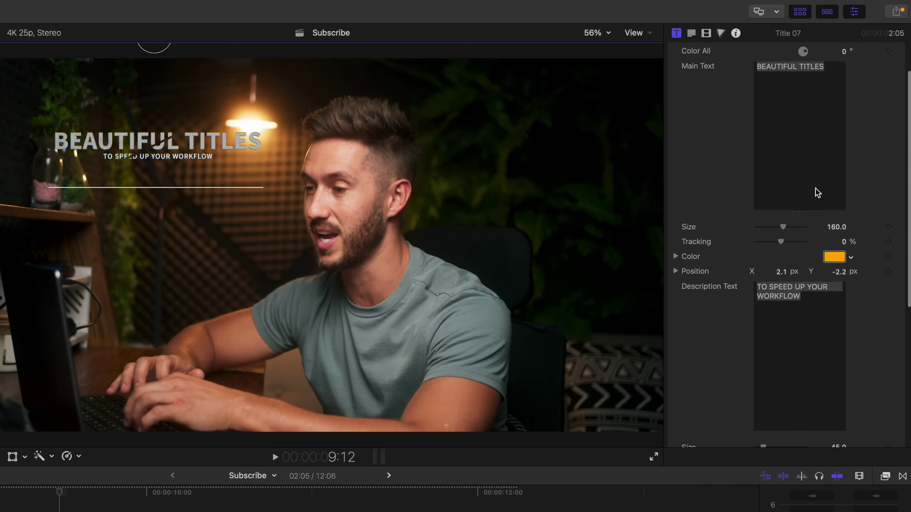
left_click(852, 259)
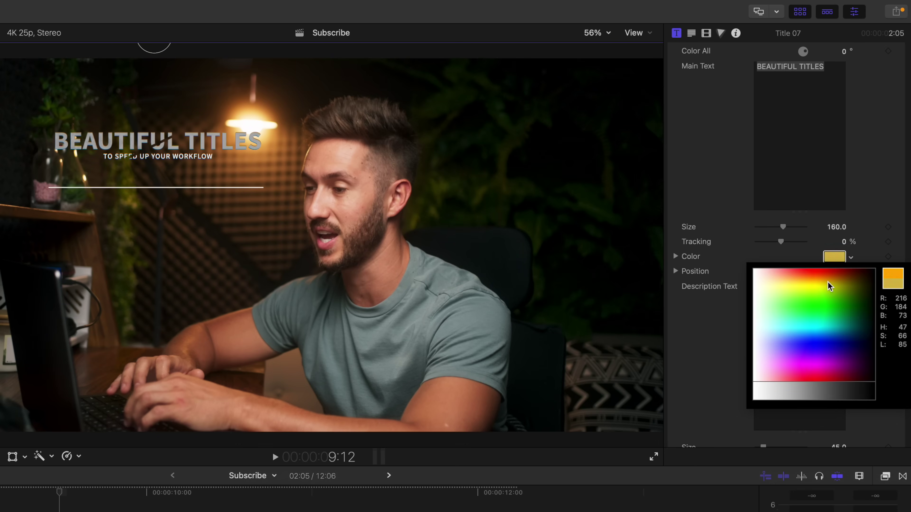
key("Escape")
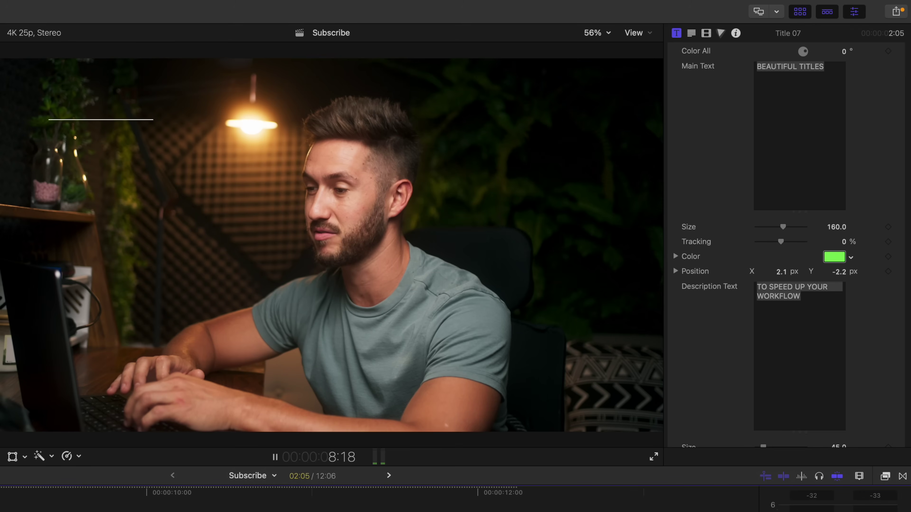